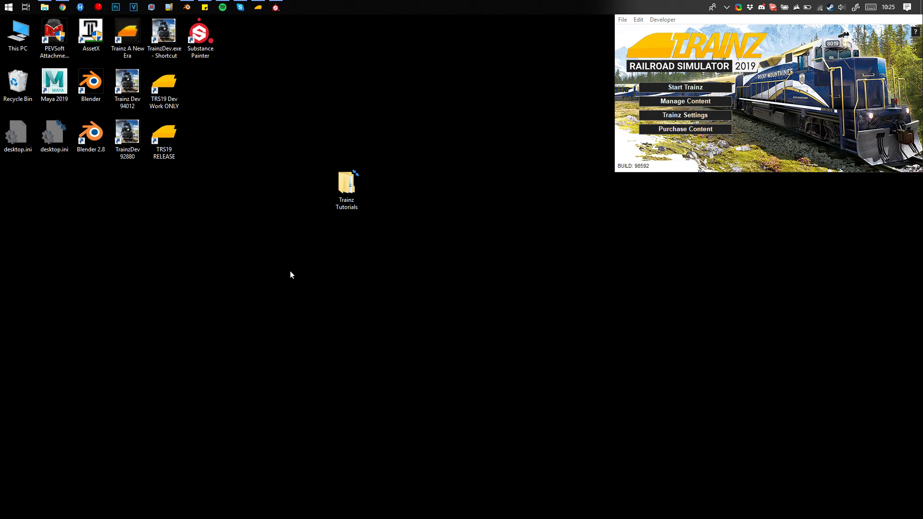
Step: Search the Trainz Wiki for 'pbrmetal'
click(65, 11)
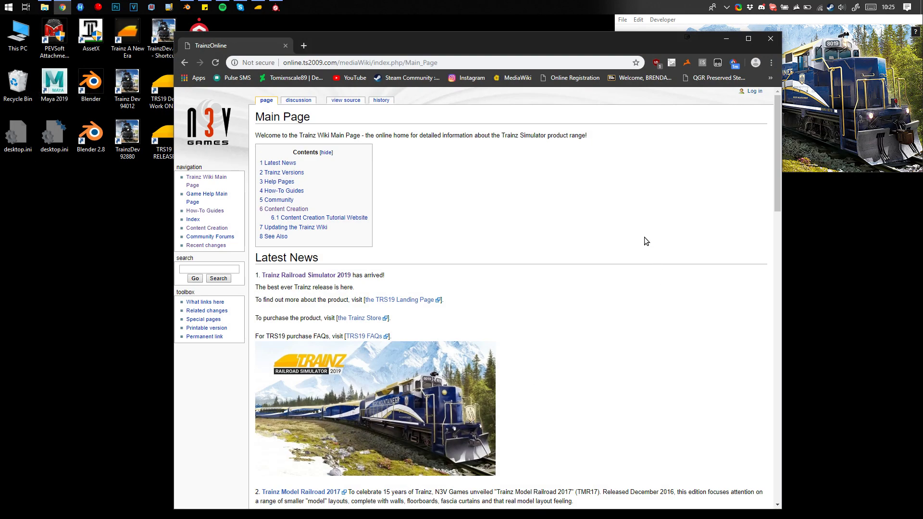
click(235, 270)
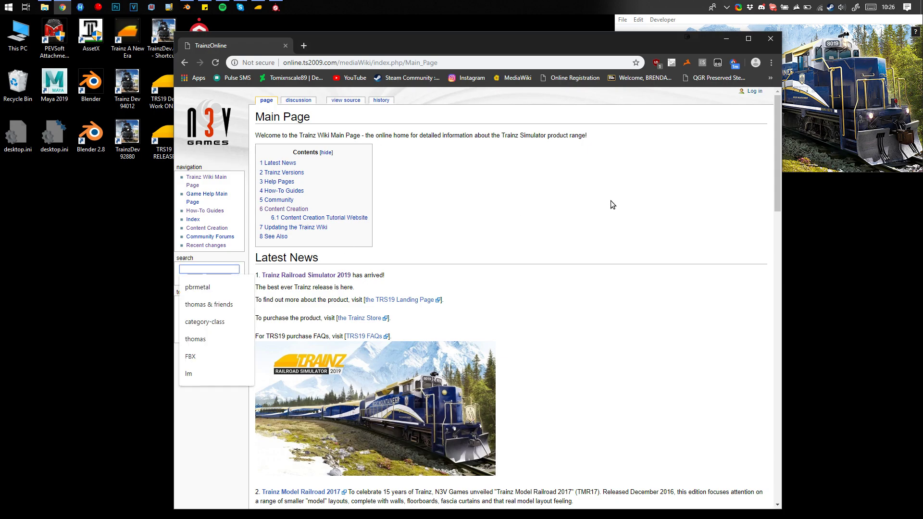
text(pbrmetal)
key(Return)
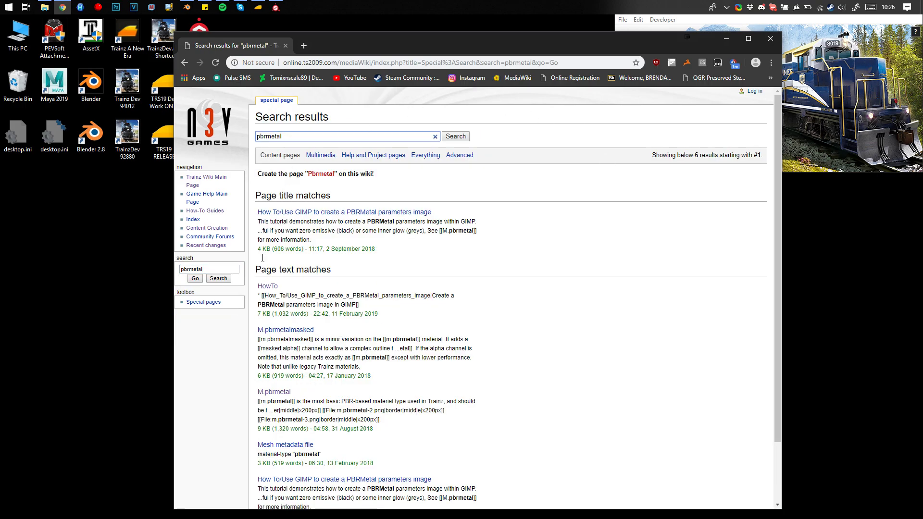
Step: Open the M.pbrmetal article and follow its 'Download from Google Drive' link
click(267, 393)
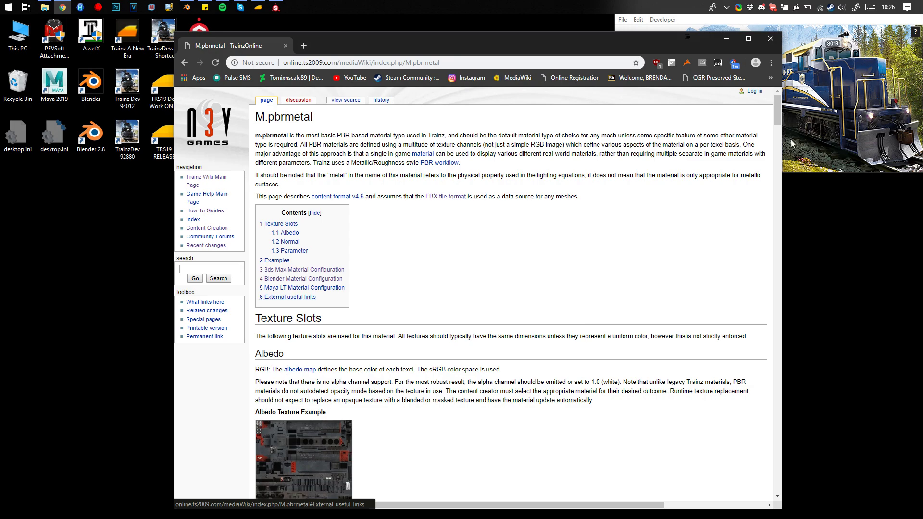
drag(777, 111, 778, 485)
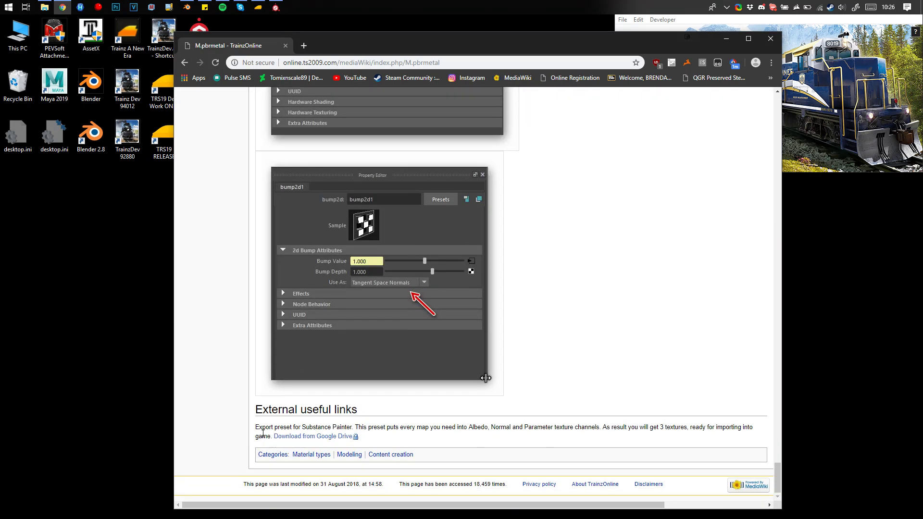
click(293, 439)
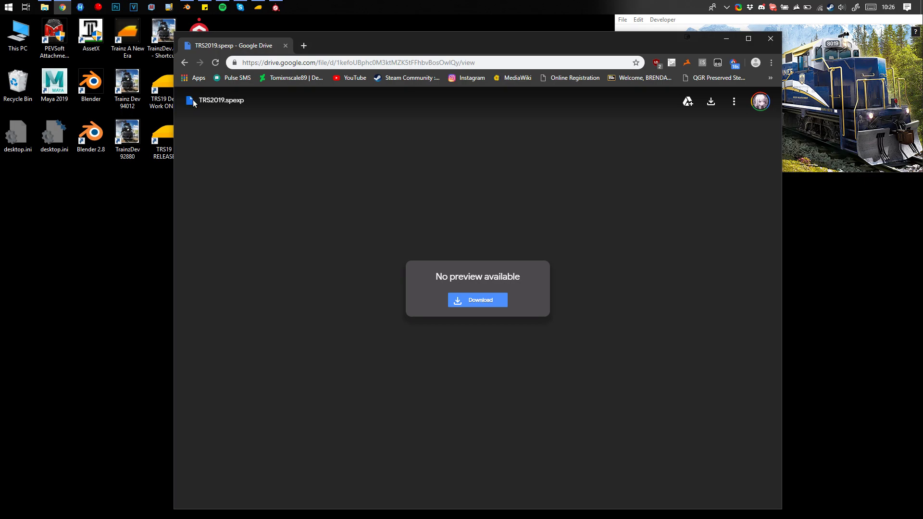
Step: Download TRS2019.spexp from Google Drive to the Desktop, then close Chrome
drag(198, 100, 226, 100)
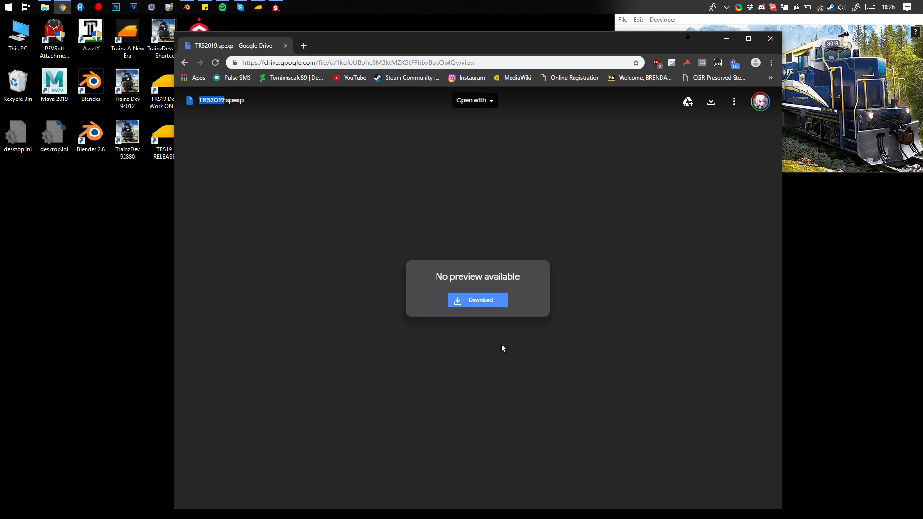
click(449, 303)
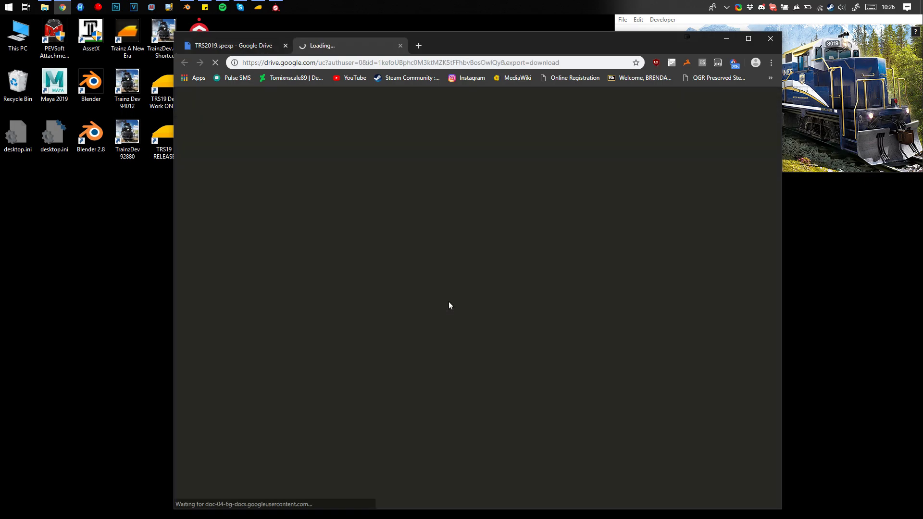
scroll(221, 148, down, 5)
scroll(213, 277, up, 4)
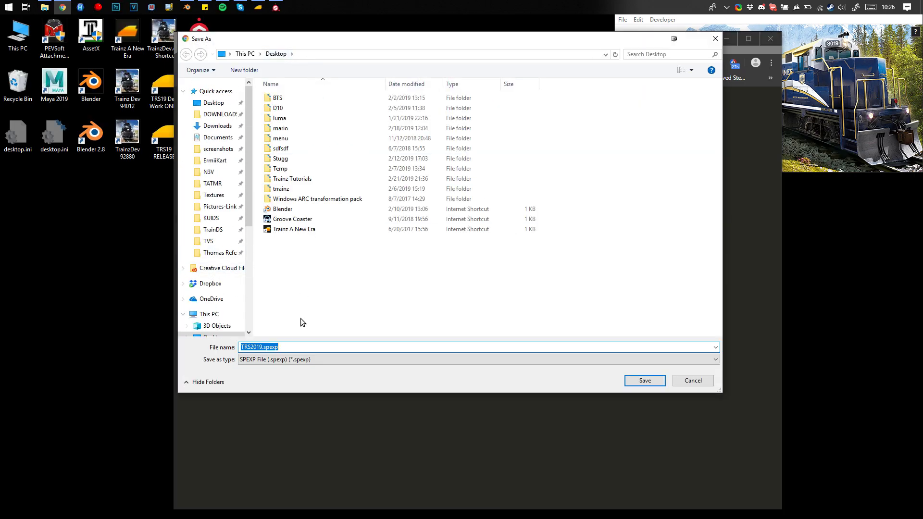
click(636, 385)
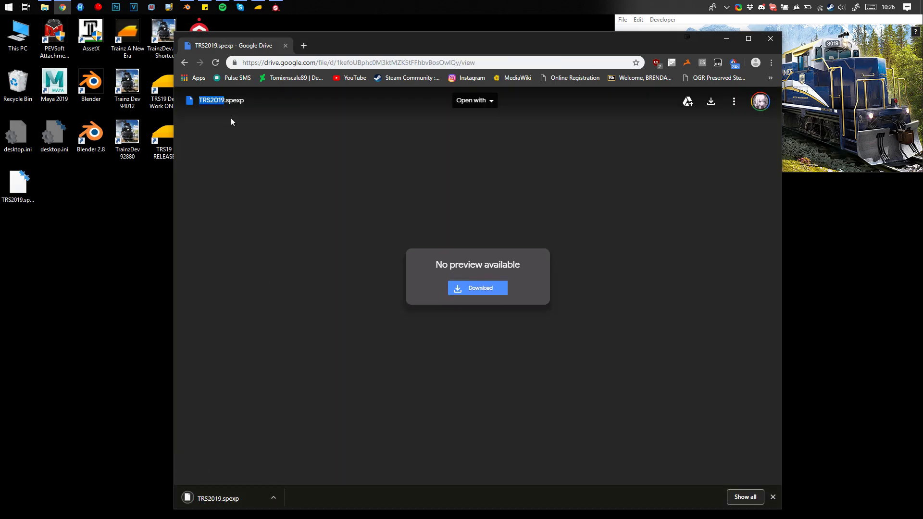
click(772, 42)
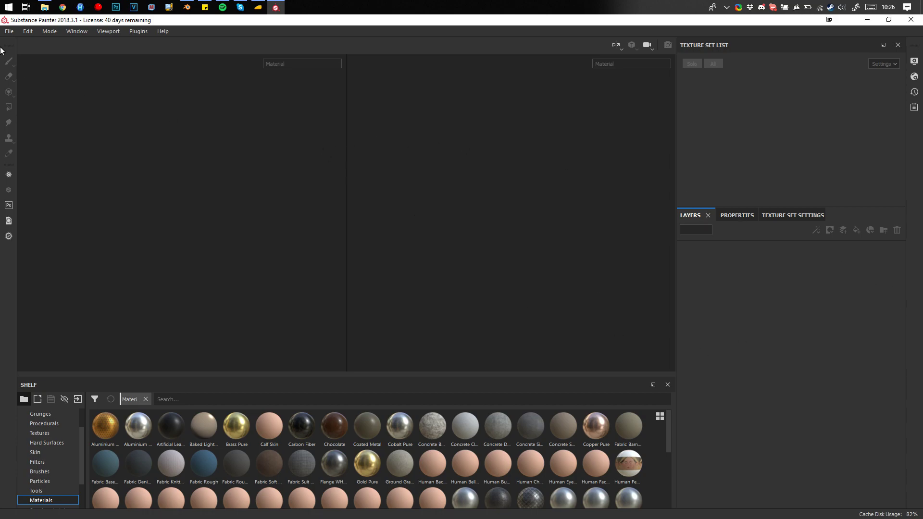
Step: Add TRS2019.spexp from the Desktop to Substance Painter's Import resources list
click(9, 32)
click(34, 181)
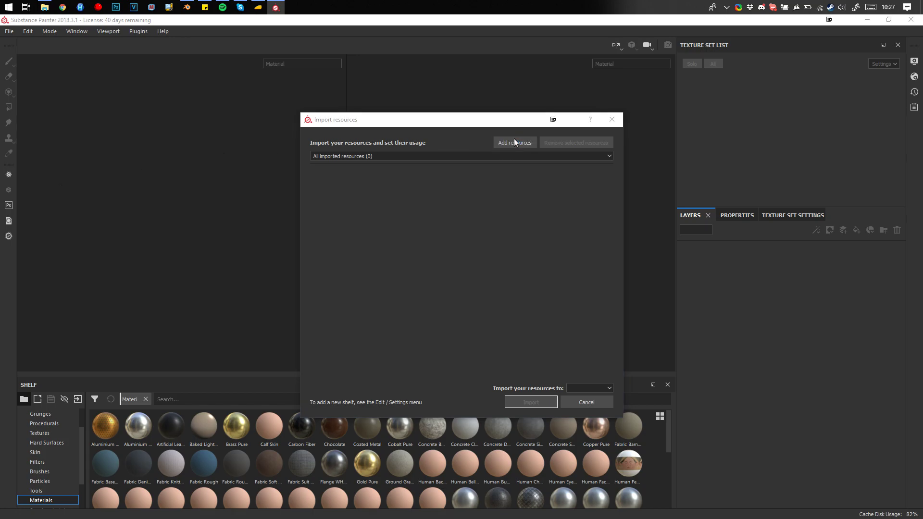
scroll(355, 390, up, 3)
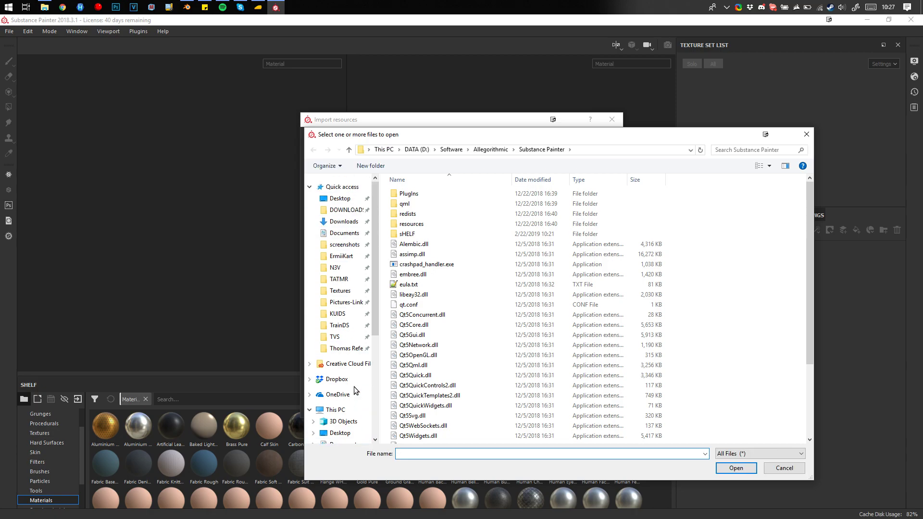
click(339, 198)
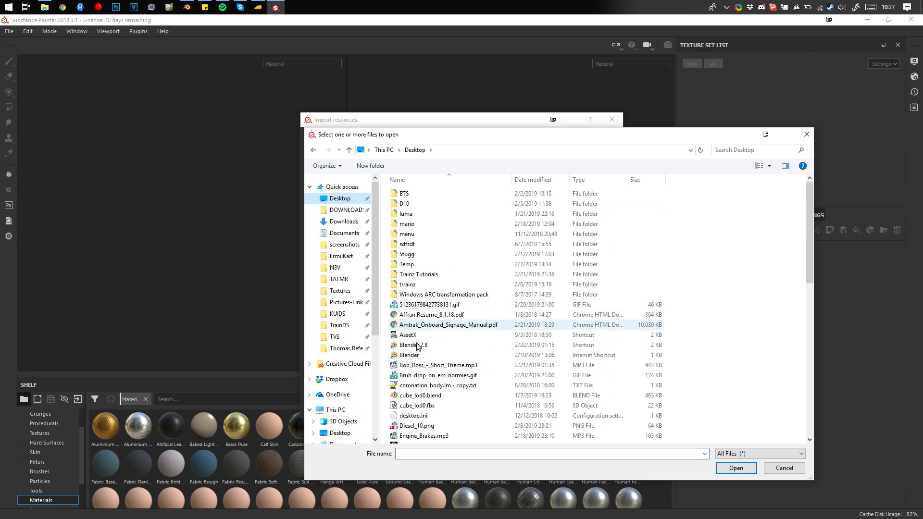
scroll(478, 321, down, 15)
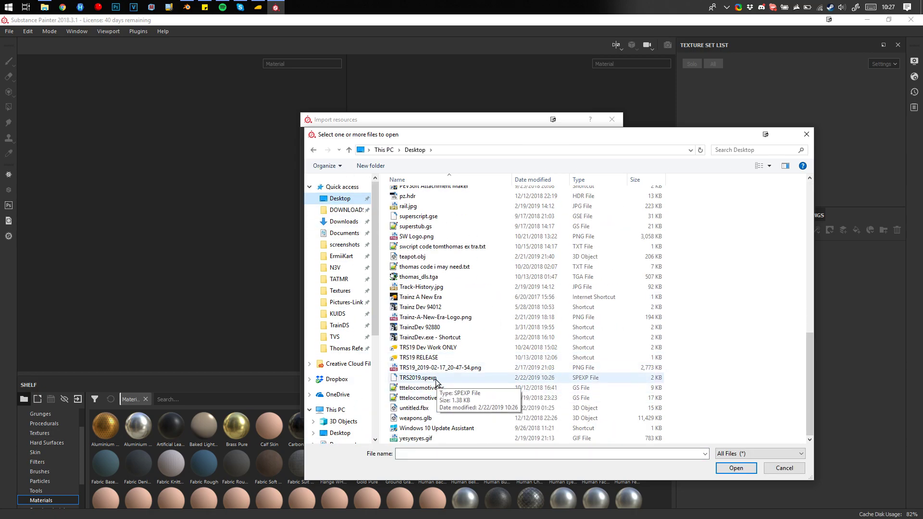
click(409, 380)
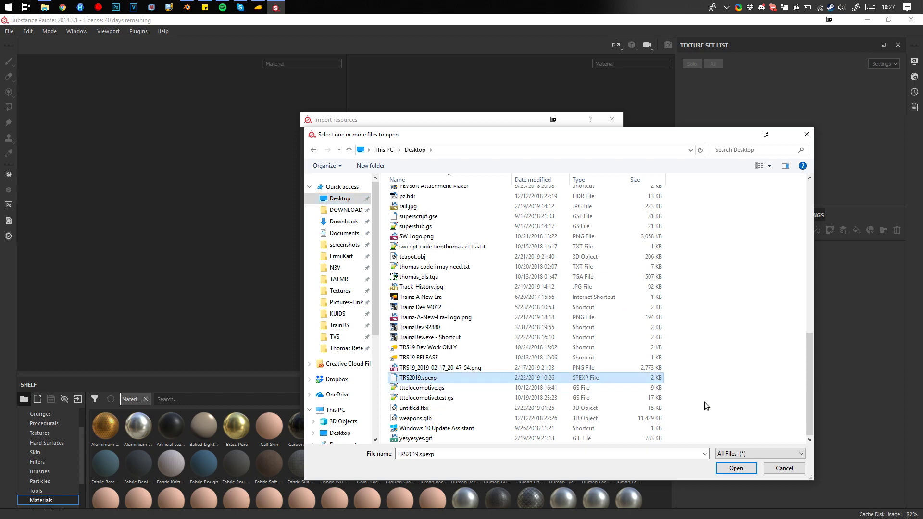
click(736, 468)
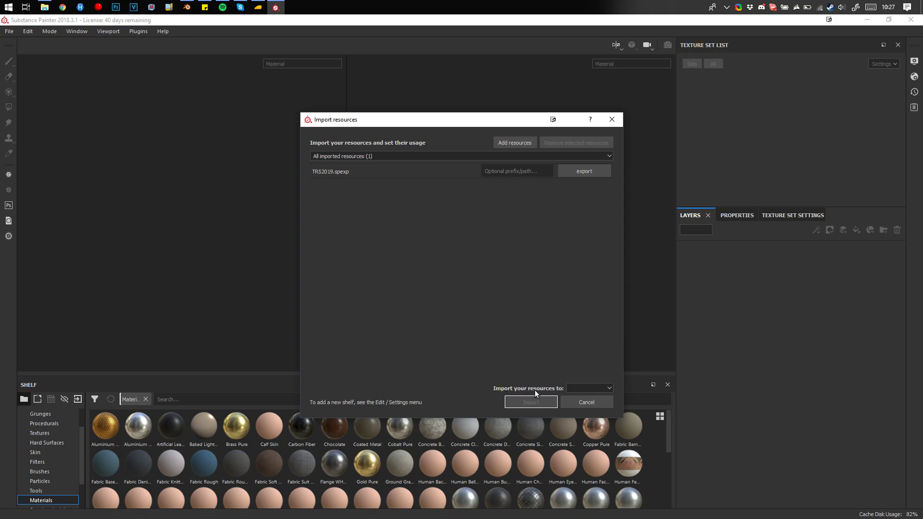
Step: Import the TRS2019.spexp preset into the shelf named 'shelf'
click(586, 389)
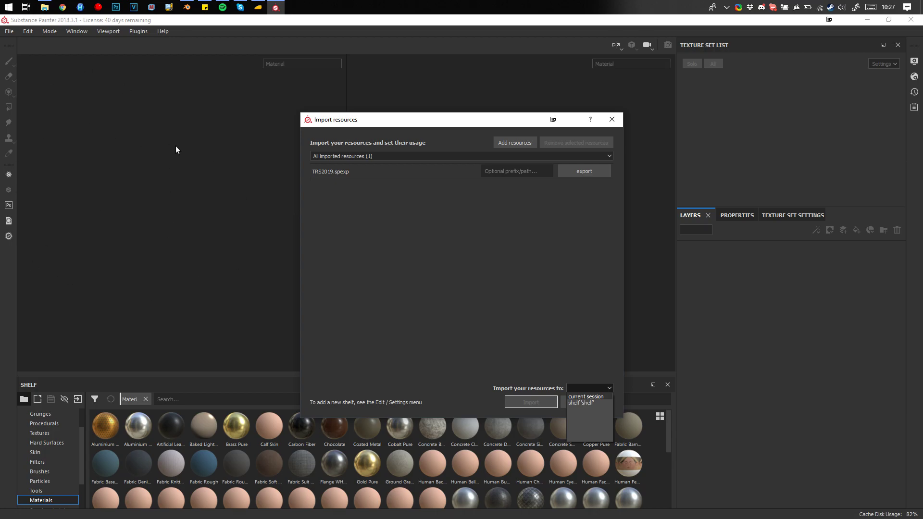
click(580, 403)
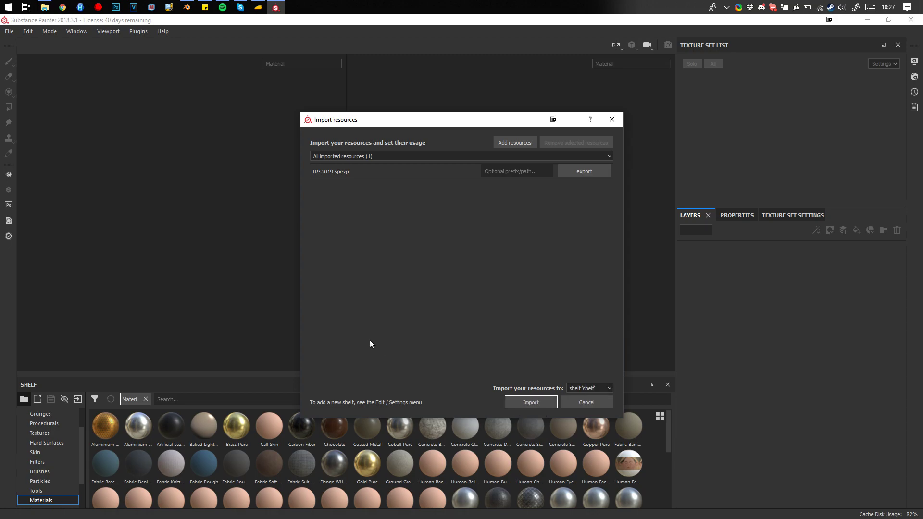
click(527, 402)
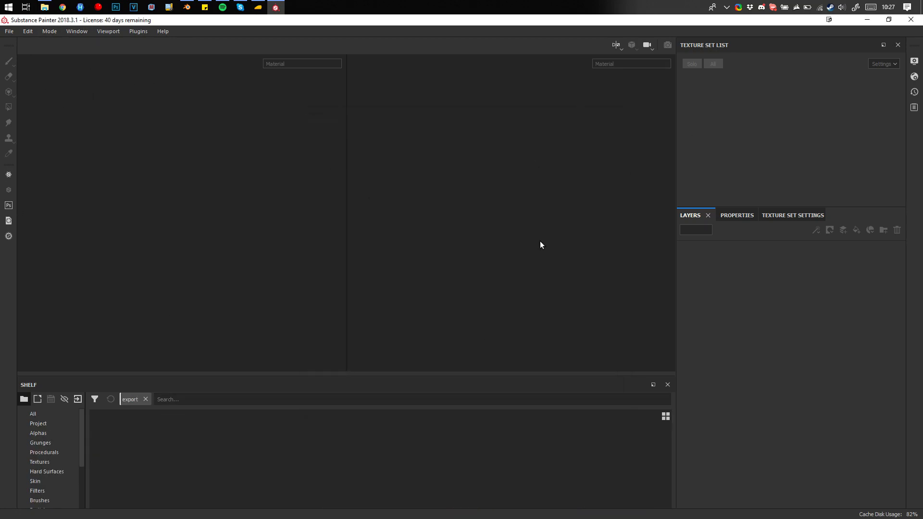
Step: Bring the Blender teapot scene forward and orbit around the teapot
click(867, 22)
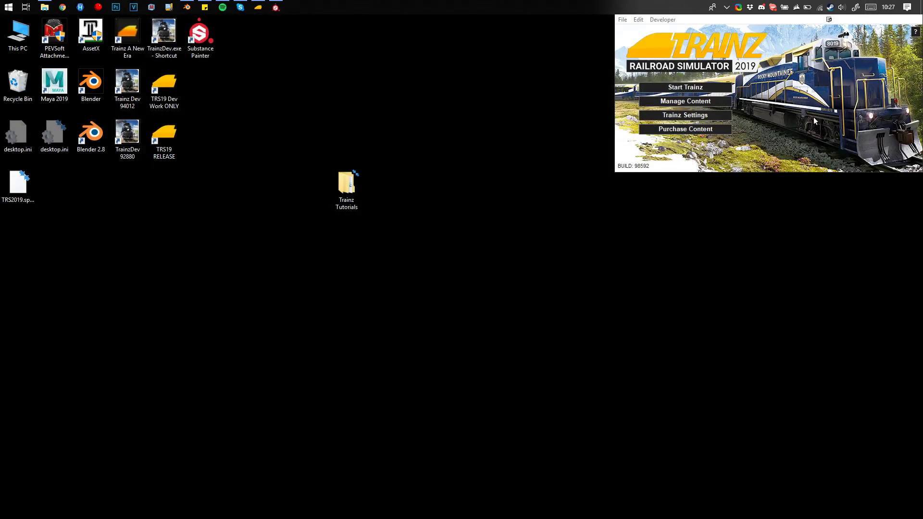
click(185, 5)
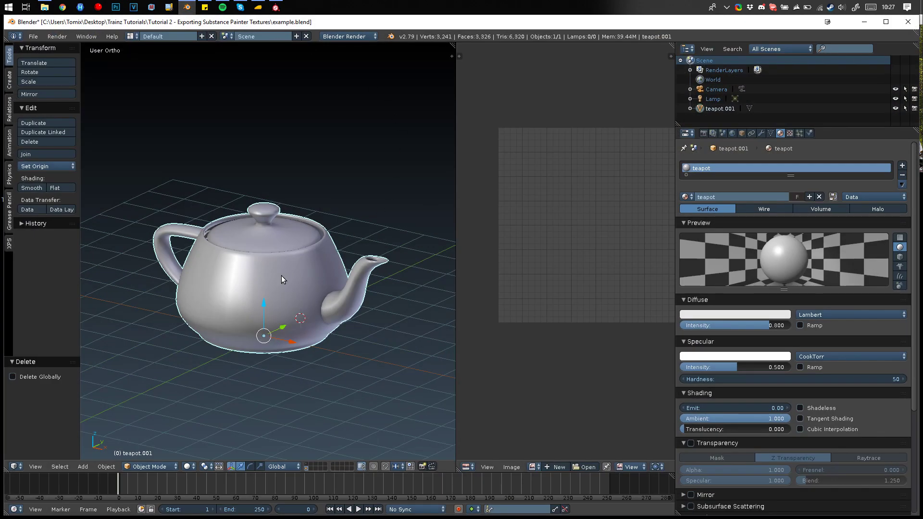
middle_drag(328, 201, 414, 344)
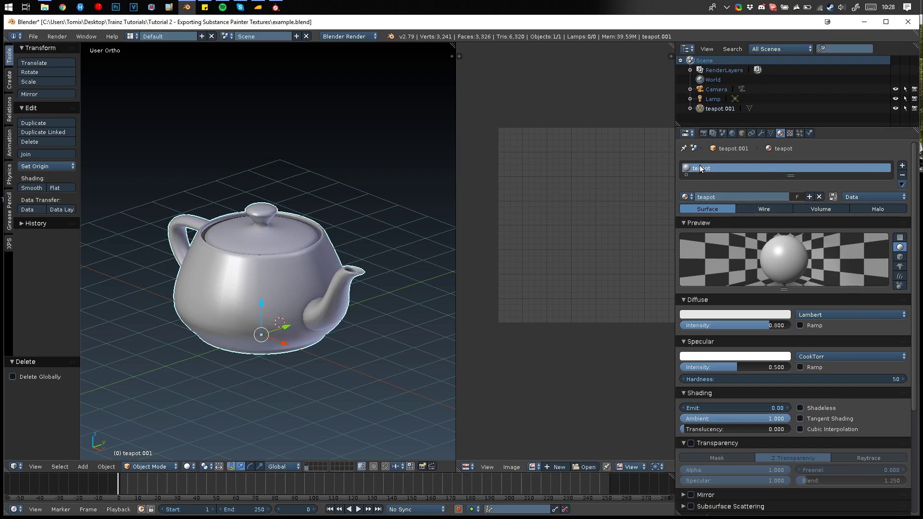
Step: Review the teapot material's name field, leaving it as 'teapot'
click(731, 197)
click(724, 198)
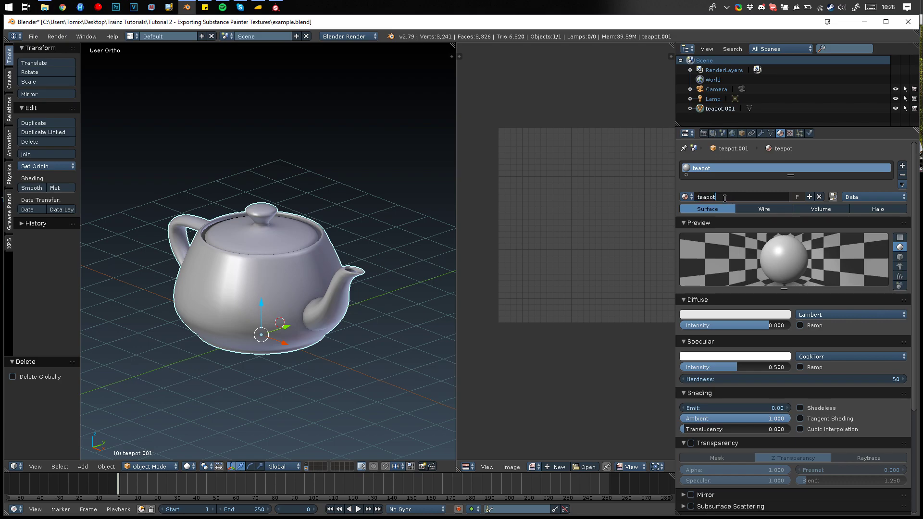
click(273, 8)
click(275, 7)
drag(697, 198, 718, 196)
key(Return)
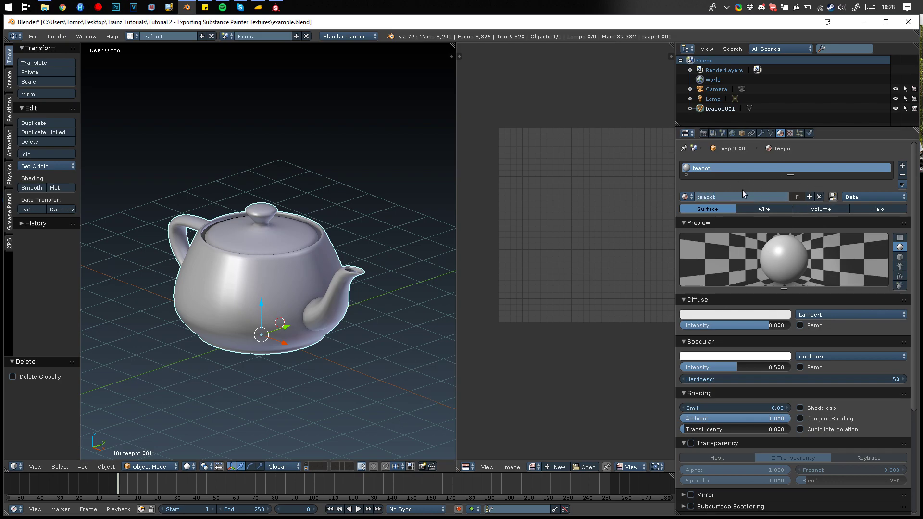
Step: Export the teapot as example.fbx using the Trainz19 Export preset
click(33, 37)
mouse_move(46, 230)
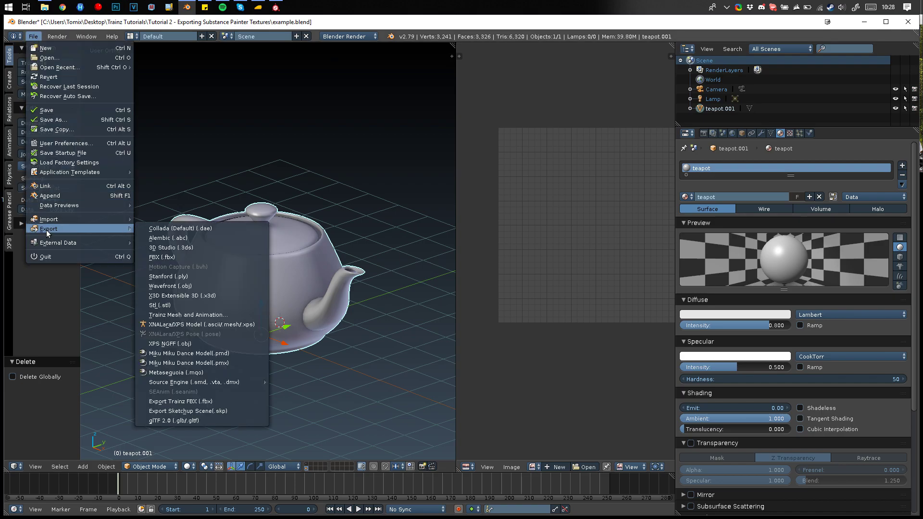
click(188, 258)
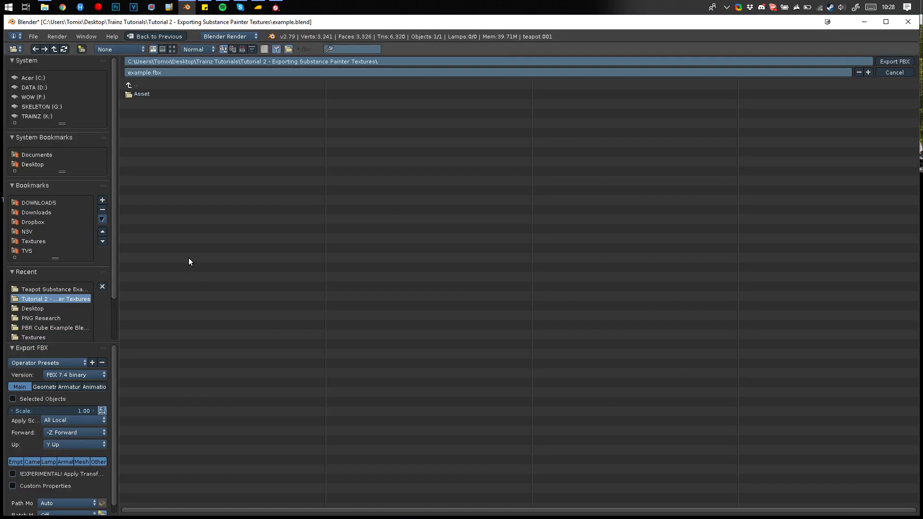
click(32, 365)
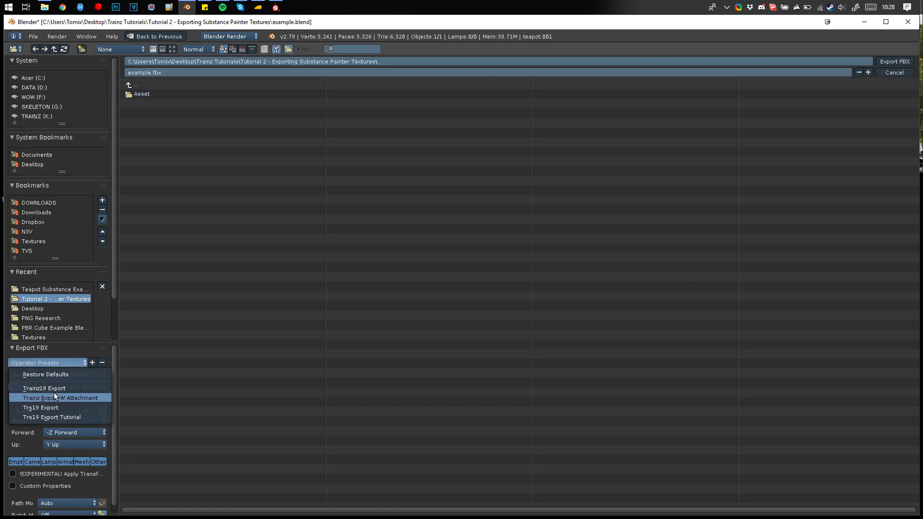
click(29, 388)
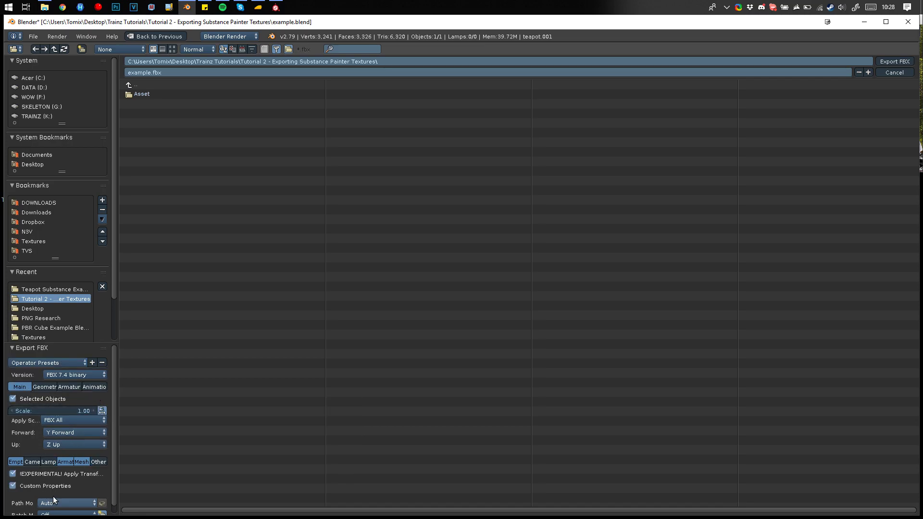
click(196, 72)
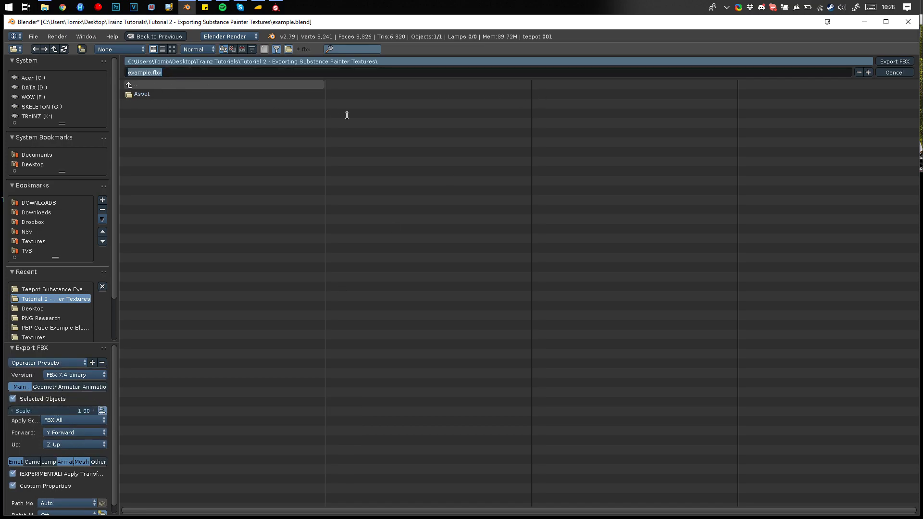
key(Return)
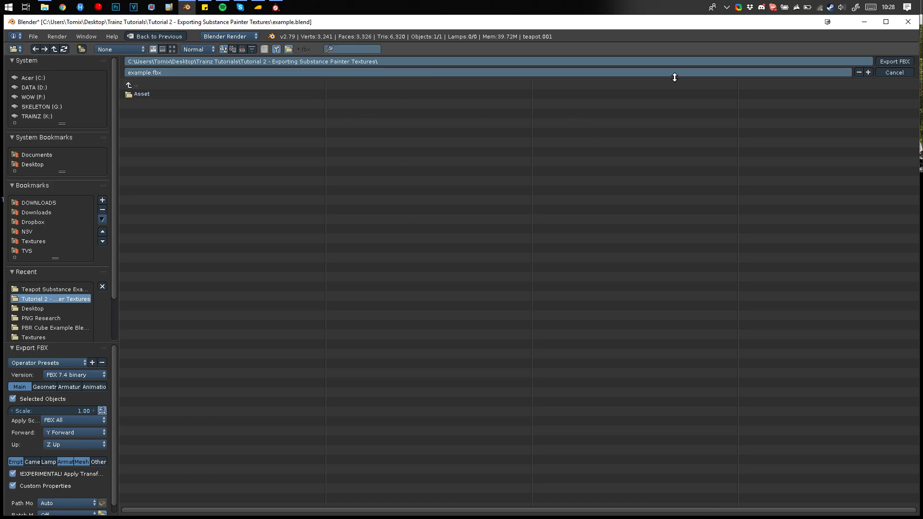
click(896, 64)
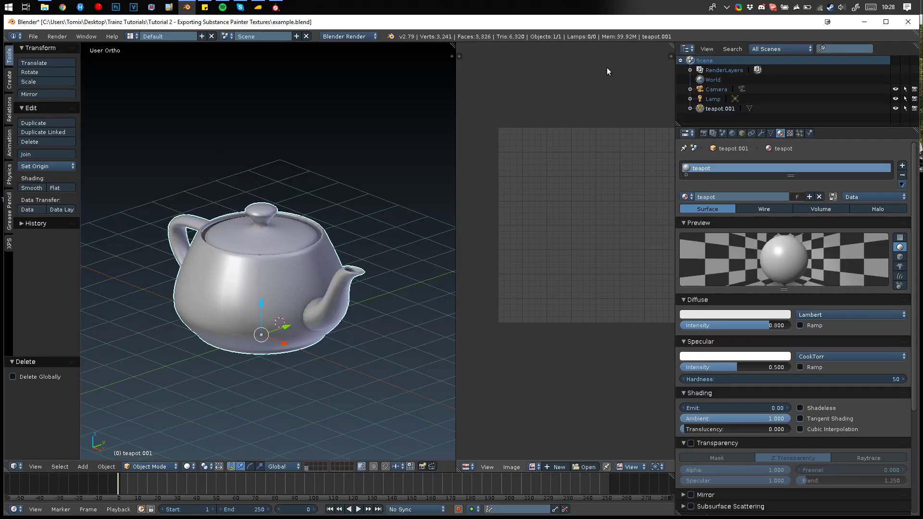
Step: Confirm example.fbx (193 KB) is in the Trainz Tutorials > Tutorial 2 folder
click(864, 22)
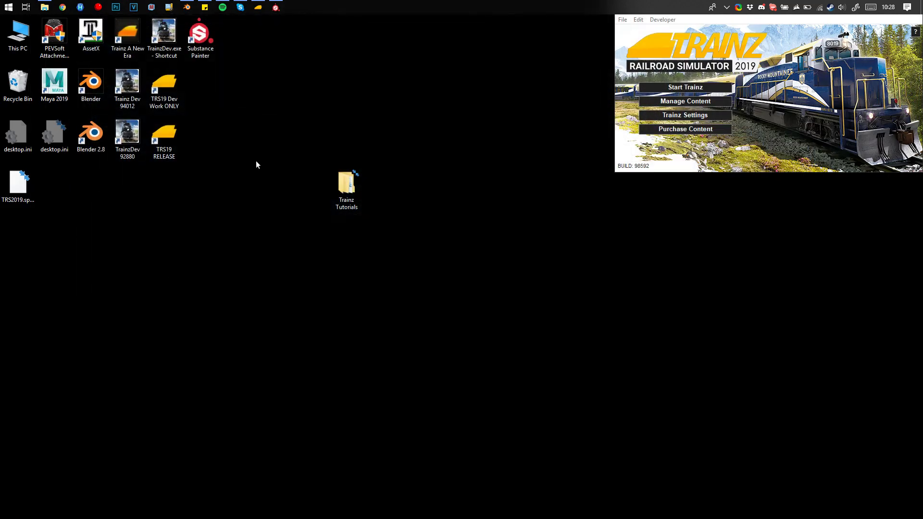
double_click(351, 203)
click(357, 137)
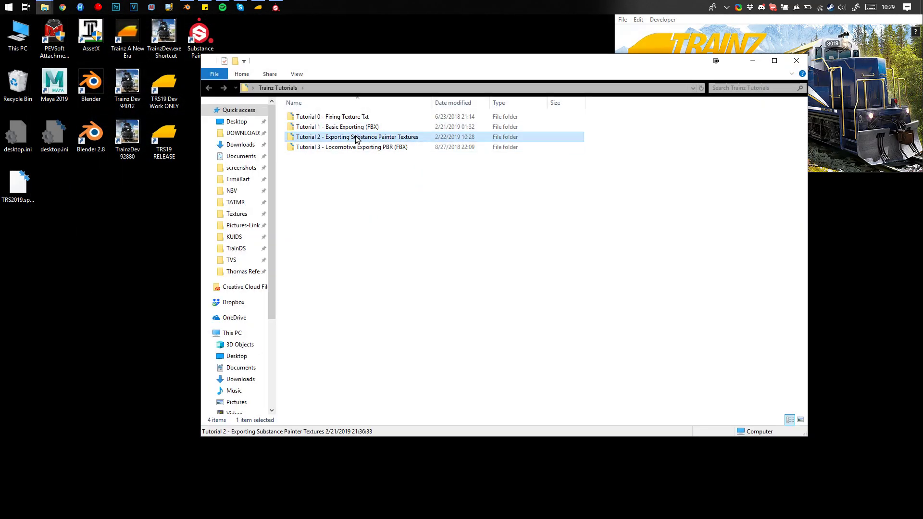
double_click(357, 138)
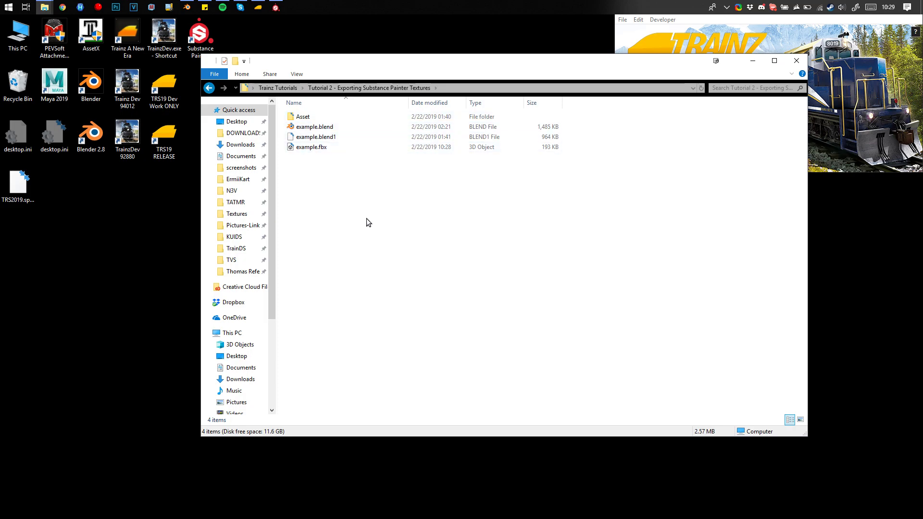
click(275, 8)
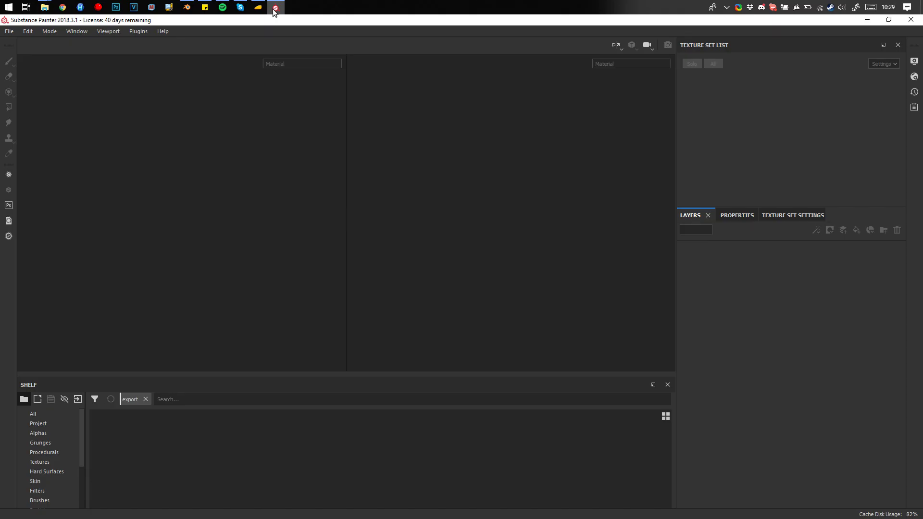
Step: Create a new PBR - Metallic Roughness project from the example.fbx mesh
click(8, 32)
click(9, 43)
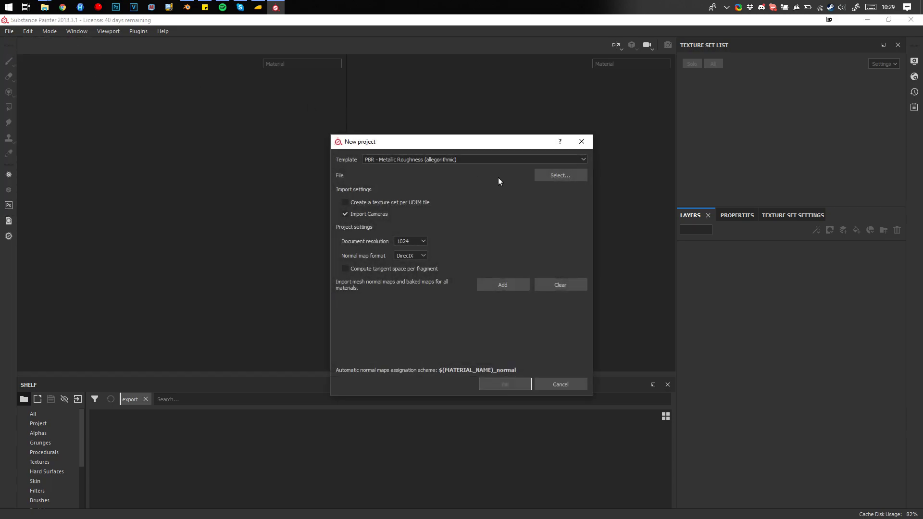
click(561, 181)
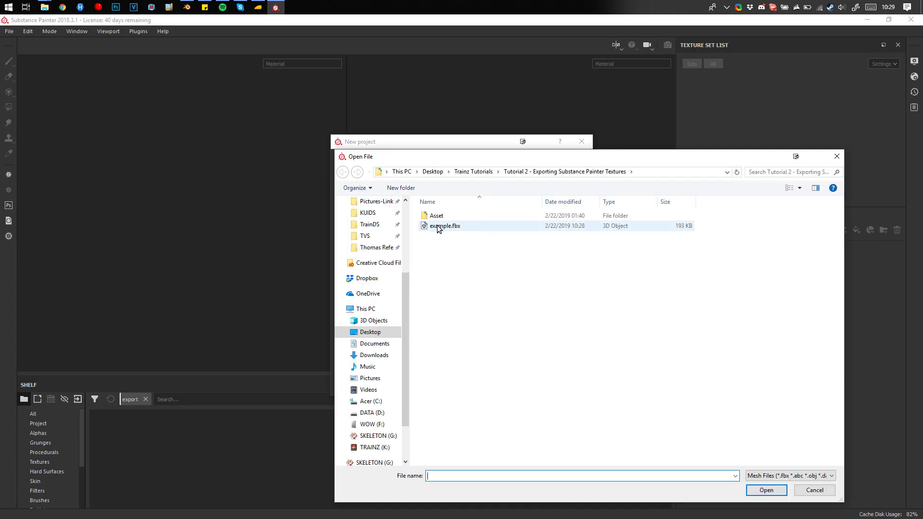
click(438, 227)
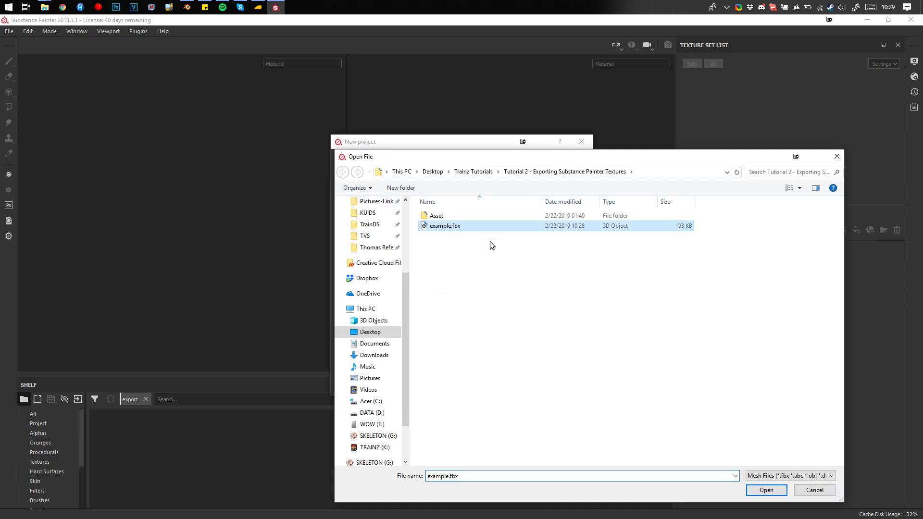
click(772, 488)
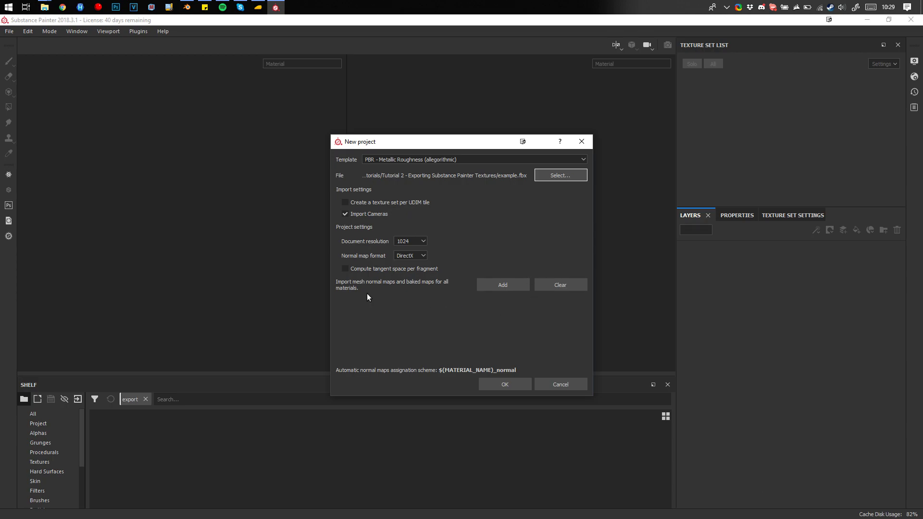
click(498, 383)
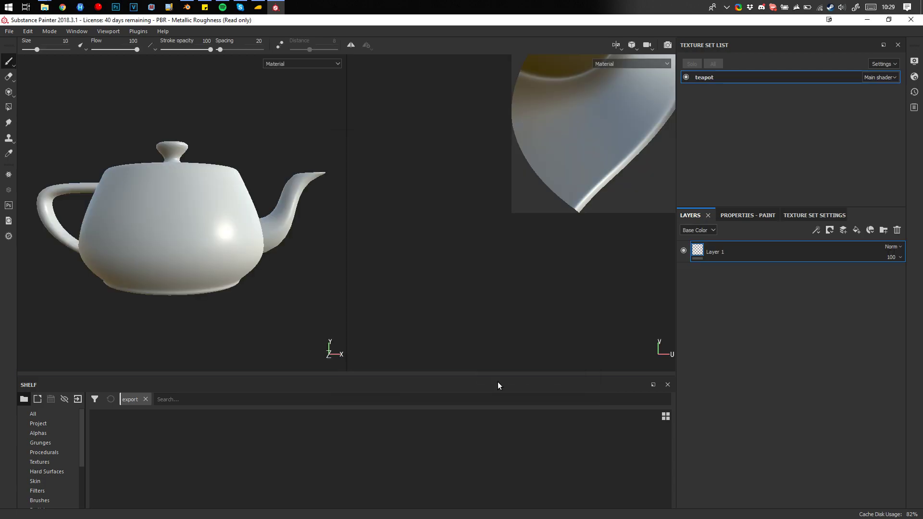
Step: Bake the teapot's normal, ID, ambient occlusion, curvature and position maps from Texture Set Settings
alt+drag(234, 143, 254, 220)
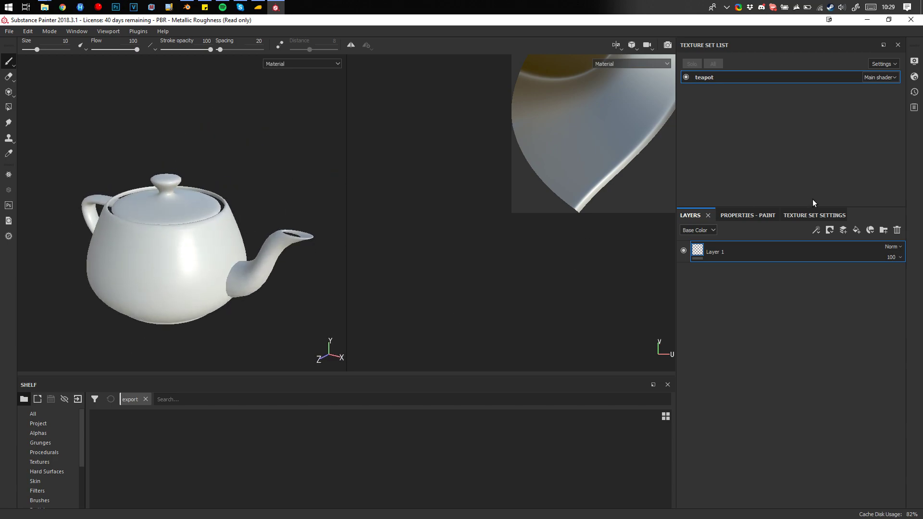
click(783, 217)
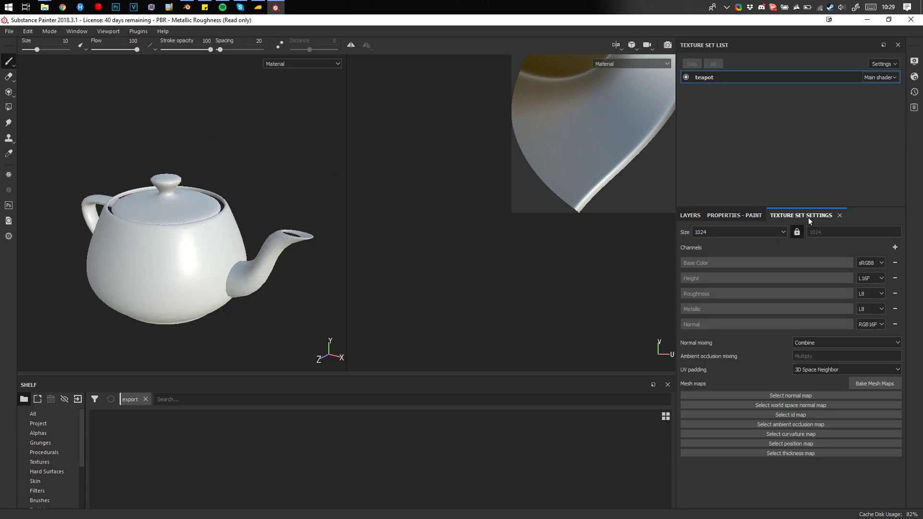
click(854, 384)
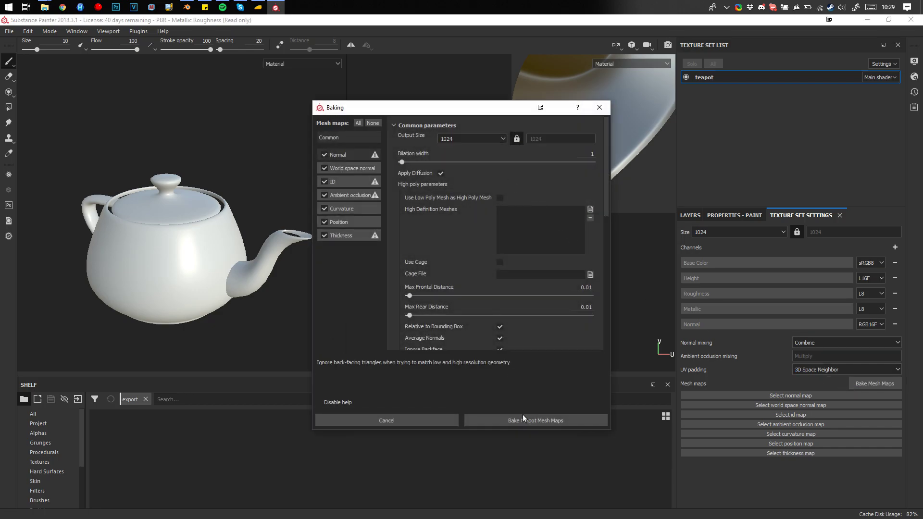
click(528, 421)
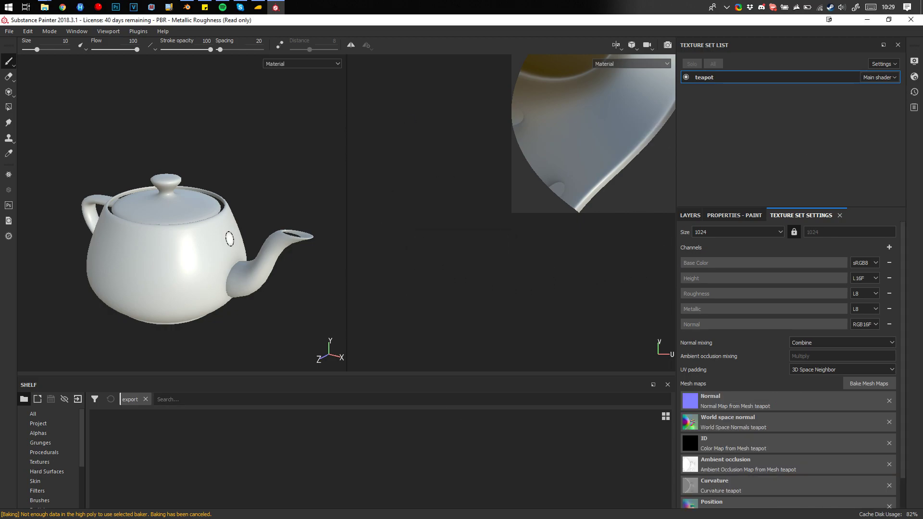
Step: Return to the Layers stack, enlarge the shelf and show its Smart materials category
click(692, 216)
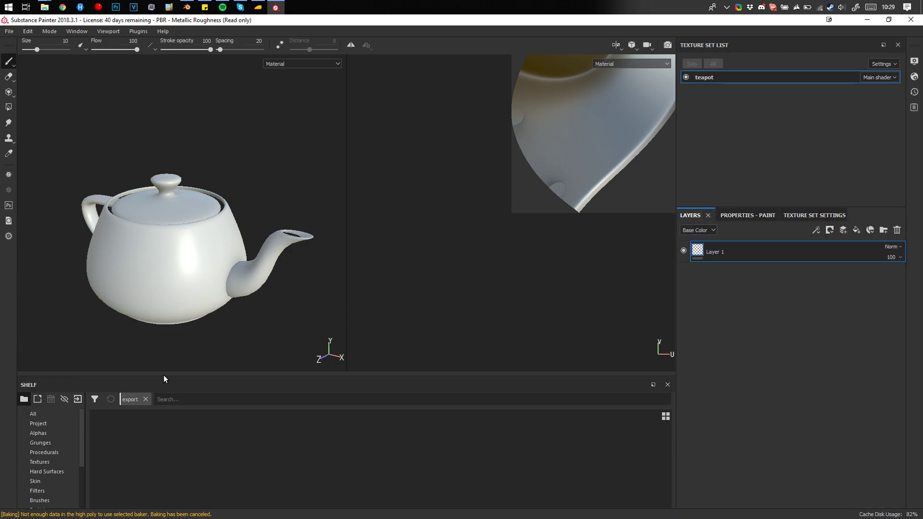
drag(163, 376, 149, 323)
right_click(60, 457)
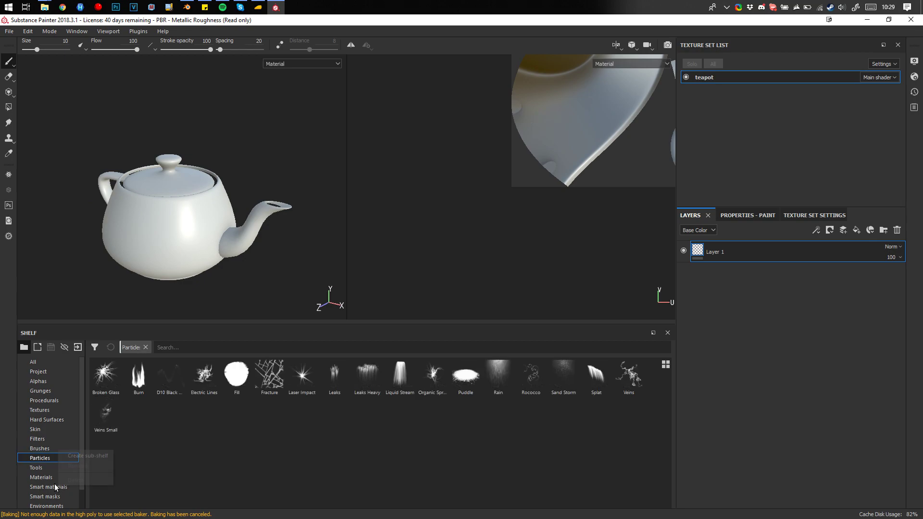
click(38, 487)
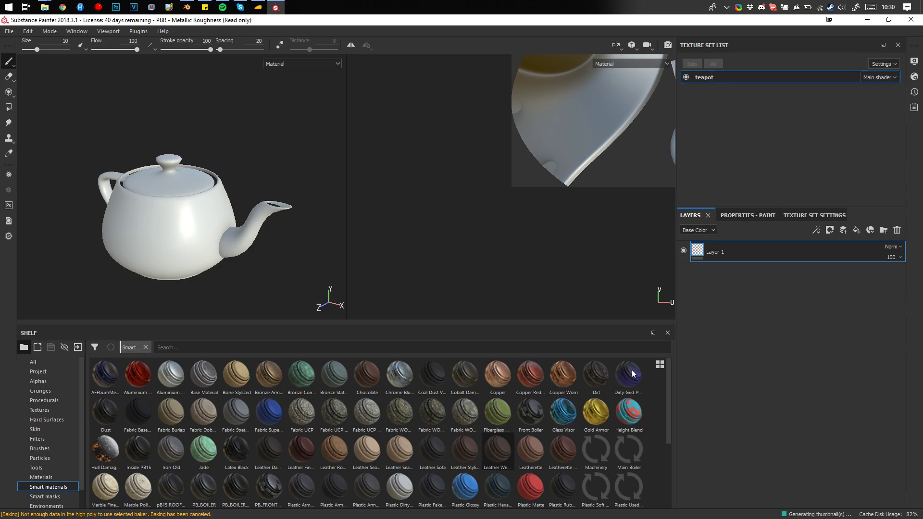
Step: Apply the Dirty Grid Pattern smart material to the teapot and enlarge the 3D viewport
drag(632, 378, 743, 252)
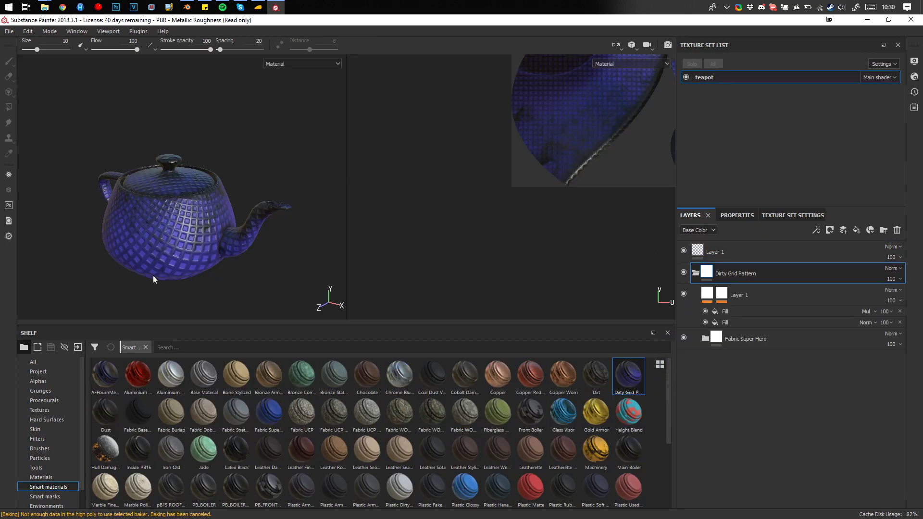
alt+drag(154, 279, 216, 250)
drag(260, 323, 250, 440)
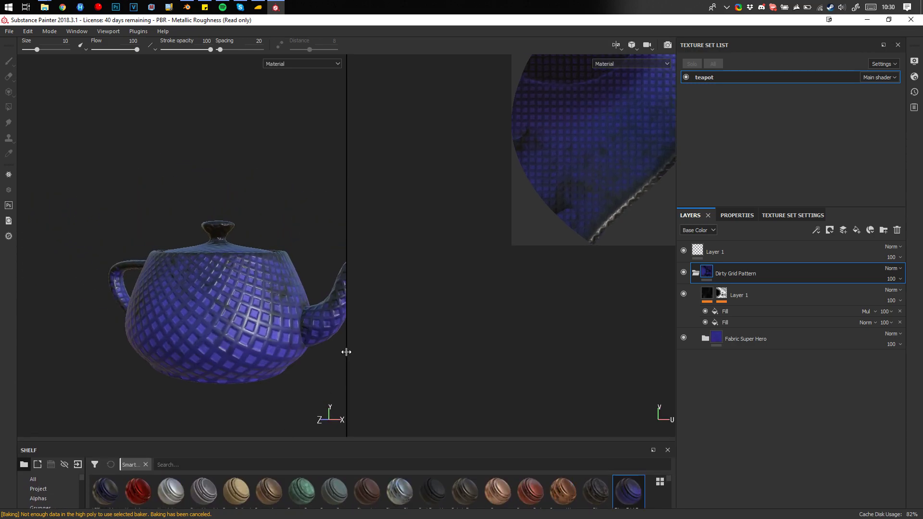
drag(346, 352, 501, 339)
alt+drag(284, 296, 490, 91)
Step: Inspect the teapot in the Normal and Height viewport channels
click(457, 65)
click(442, 117)
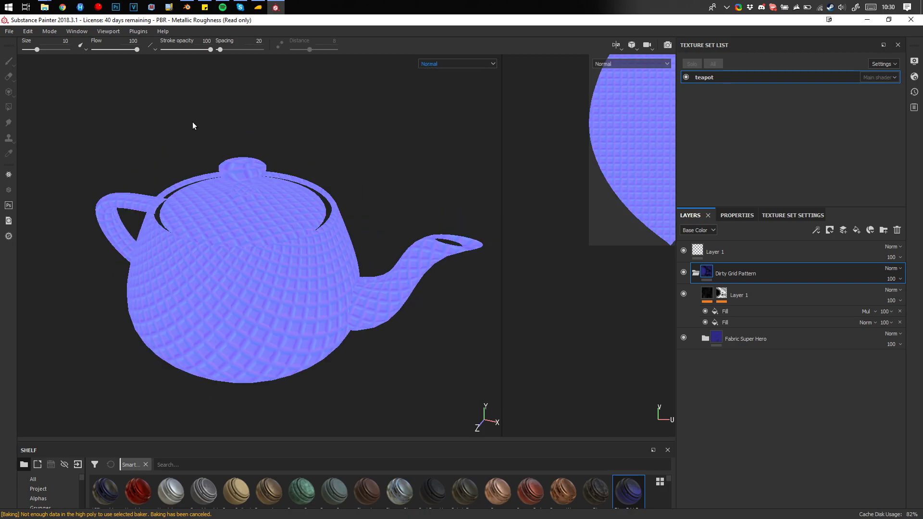
alt+drag(303, 232, 312, 178)
click(443, 64)
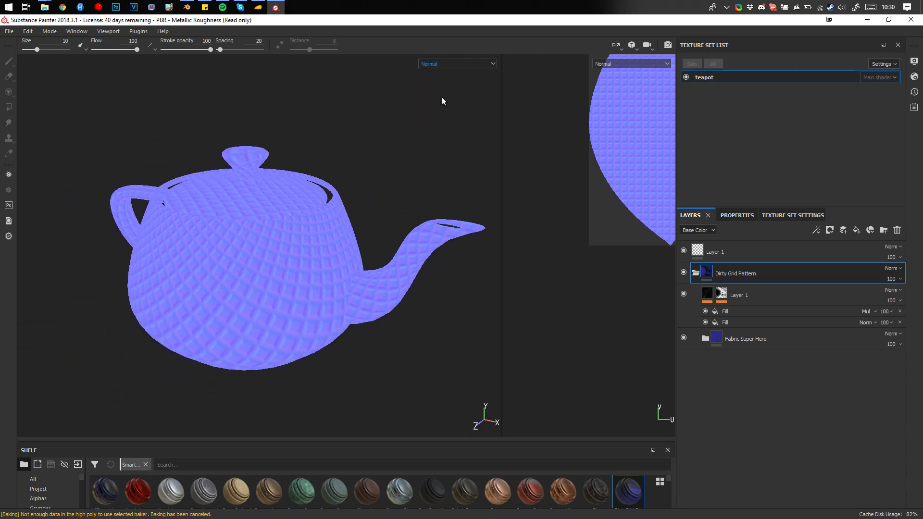
click(443, 97)
alt+drag(268, 233, 307, 236)
Step: Check the Normal+Height+Mesh, Roughness and Base Color channels, then return to the Material view
click(458, 64)
click(458, 119)
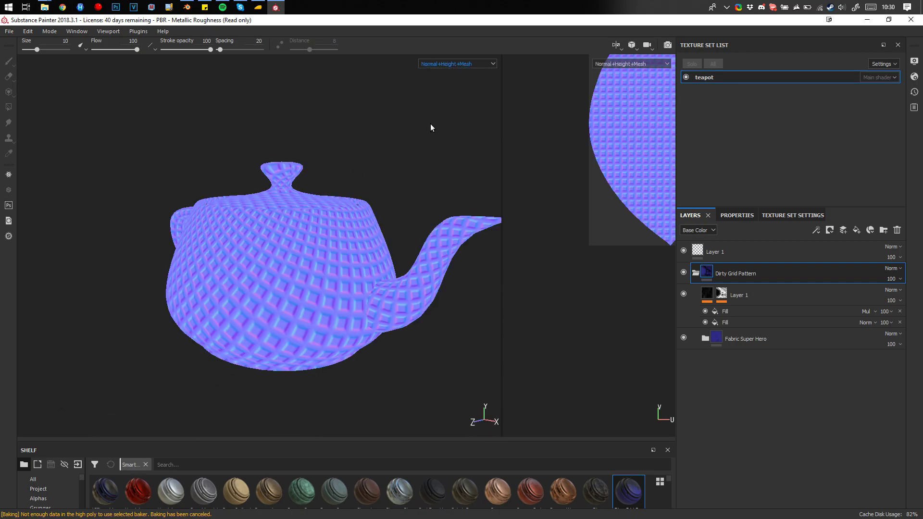
alt+drag(171, 232, 506, 175)
alt+drag(316, 249, 446, 82)
click(454, 64)
click(439, 103)
click(445, 65)
click(435, 90)
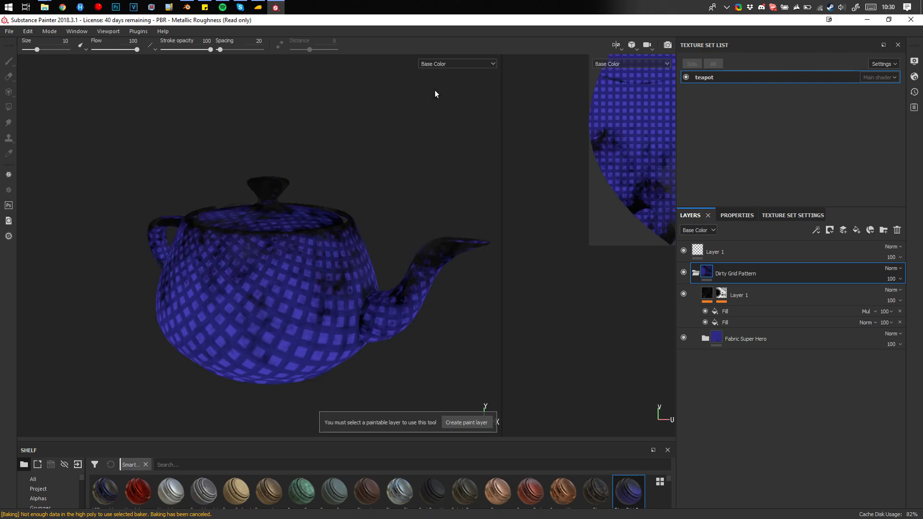
click(449, 65)
click(445, 77)
alt+drag(445, 79, 360, 182)
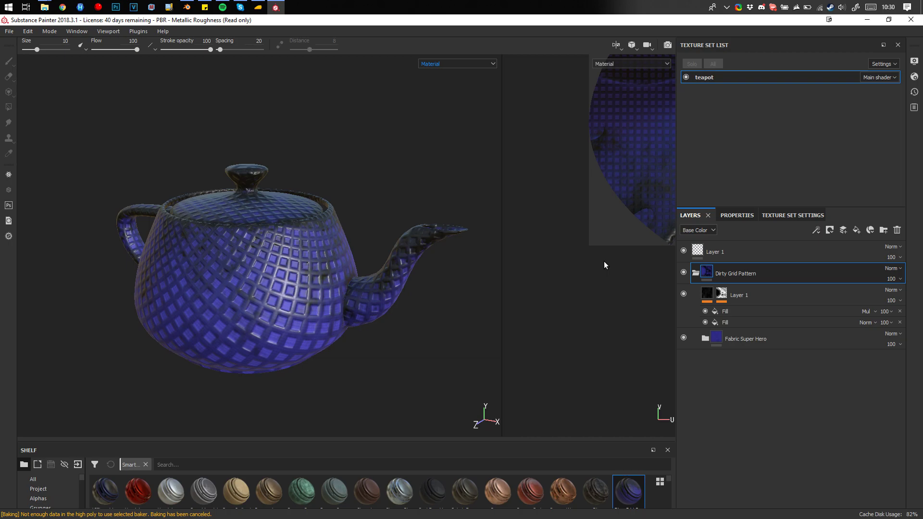
Step: Open the export settings and browse to Desktop > Trainz Tutorials > Tutorial 2 for the output folder
click(7, 32)
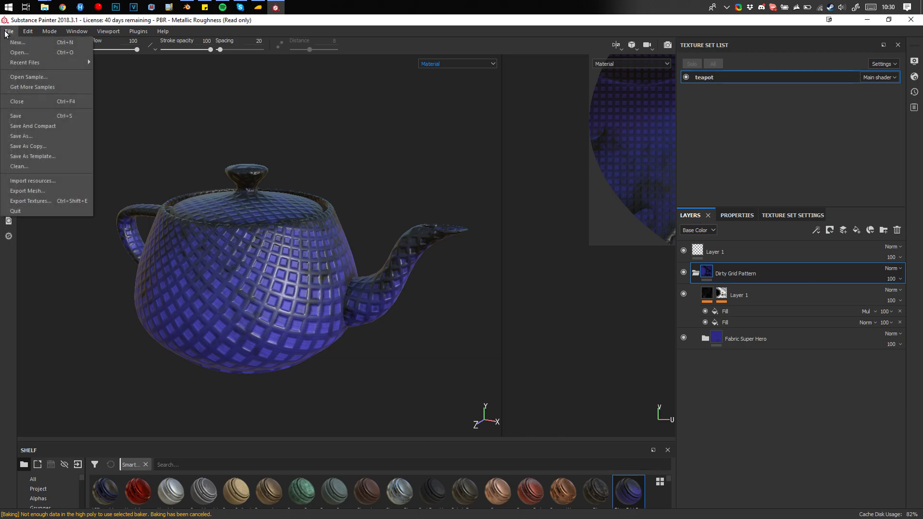
click(15, 201)
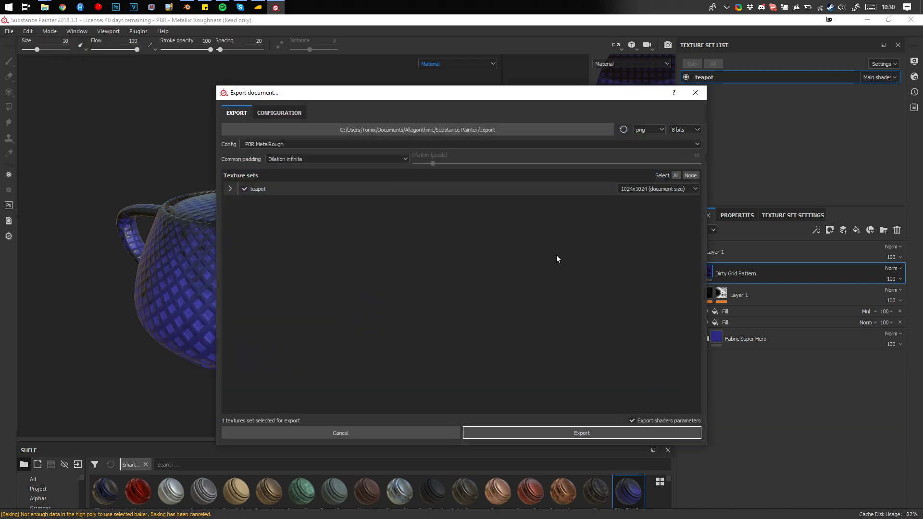
click(370, 131)
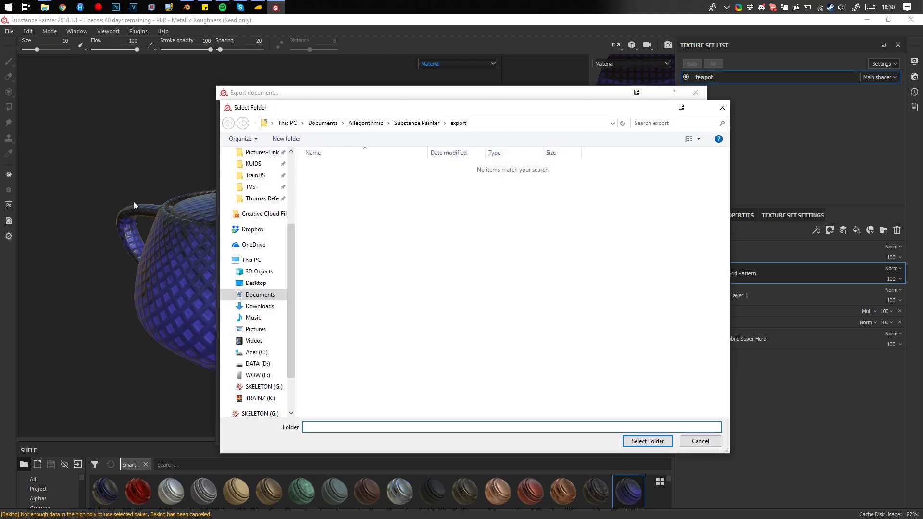
scroll(252, 240, up, 4)
click(250, 173)
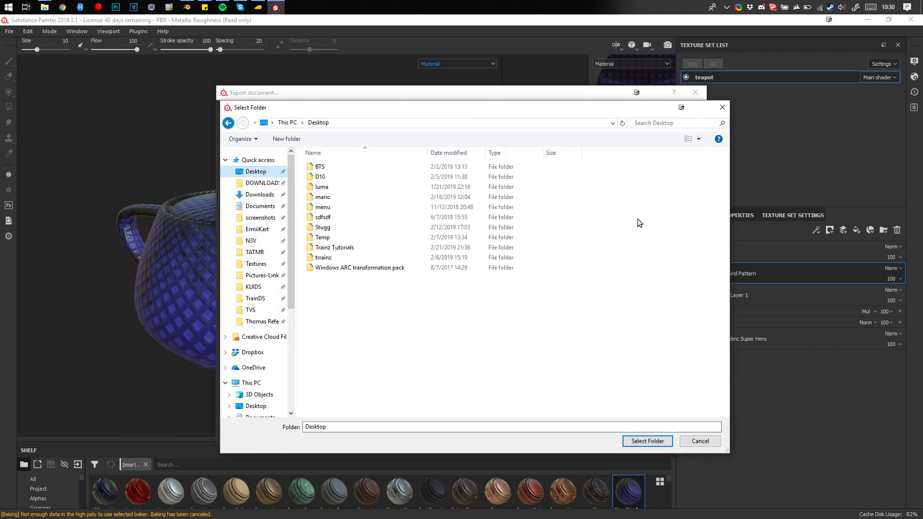
double_click(366, 247)
double_click(385, 188)
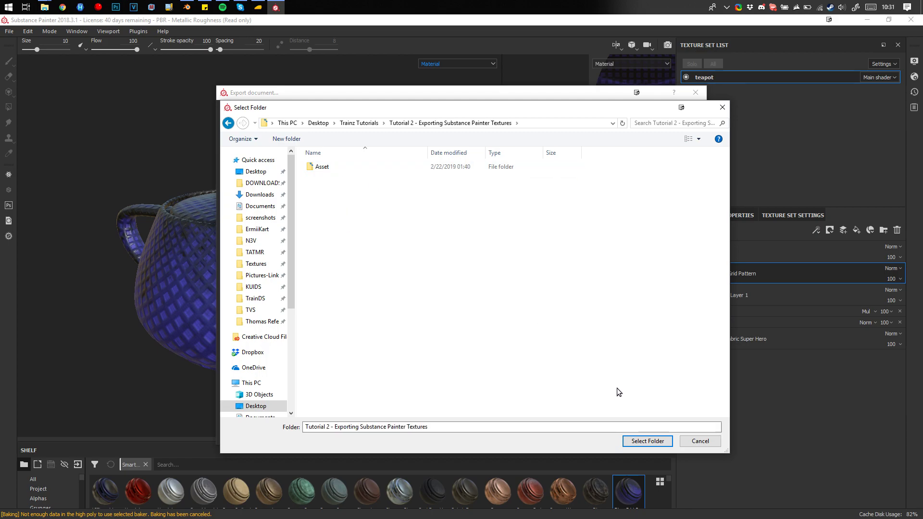
Step: Create a new Textures folder there and select it as the export destination
click(286, 139)
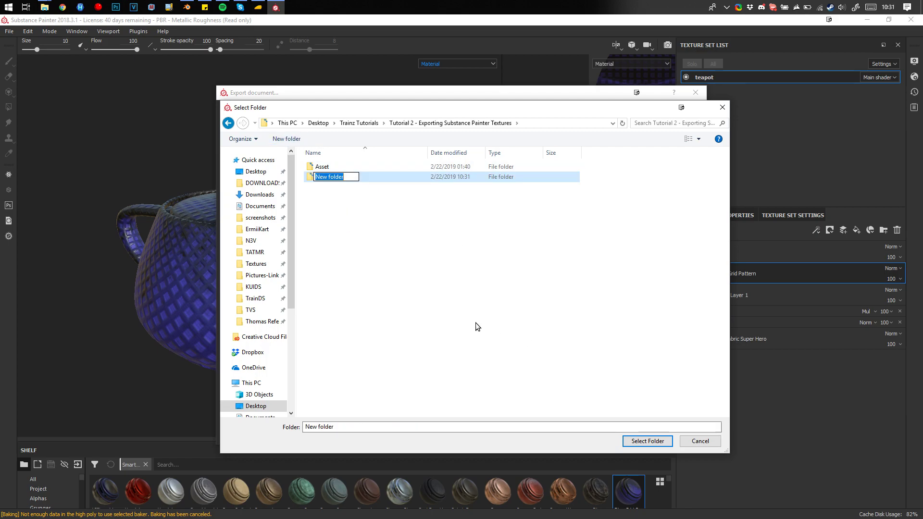
text(Textures)
click(414, 192)
double_click(391, 178)
click(650, 440)
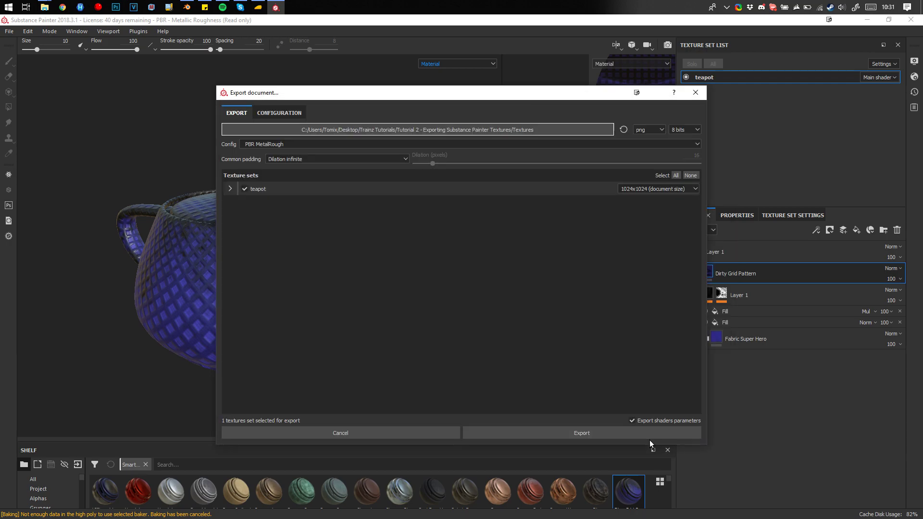
Step: Choose the TRS2019 export preset and keep png as the file format
click(259, 146)
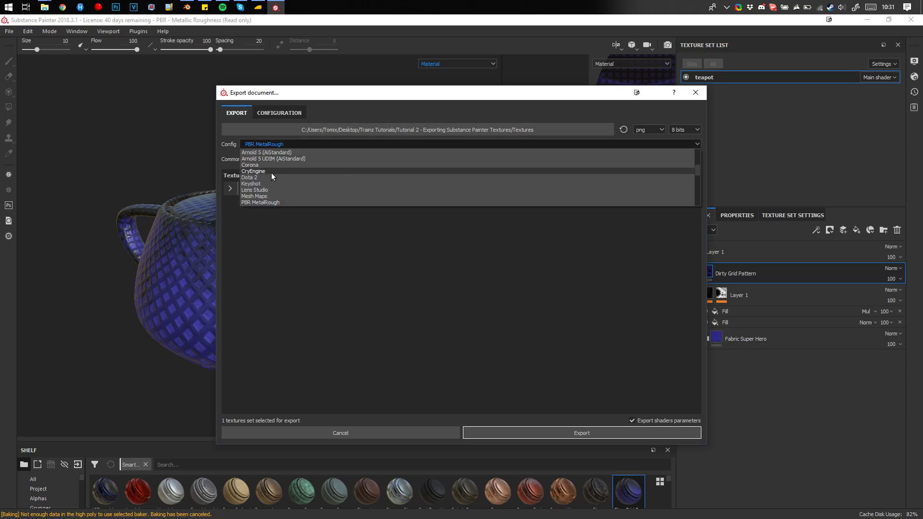
scroll(273, 174, down, 5)
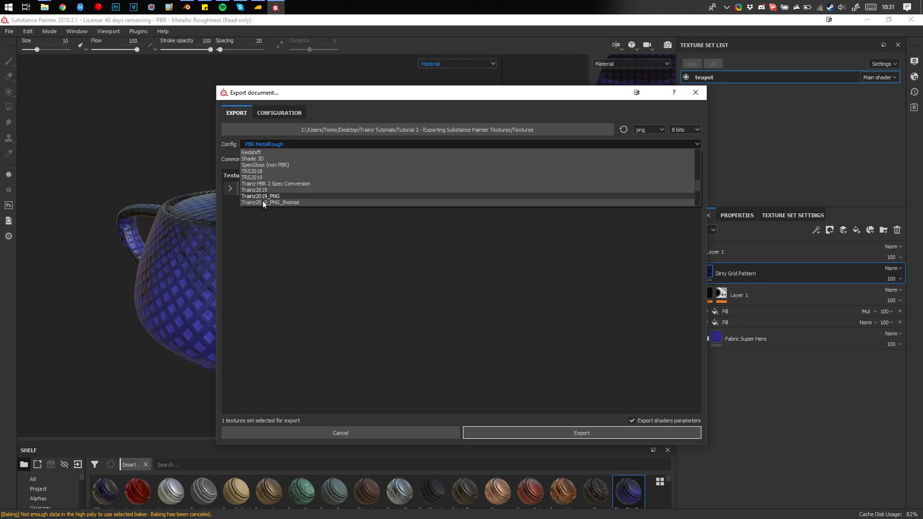
scroll(250, 173, down, 2)
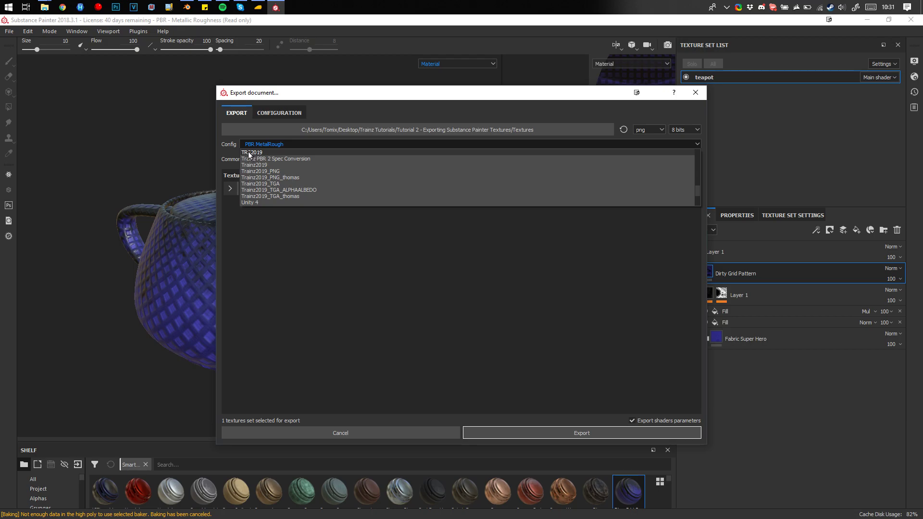
click(255, 152)
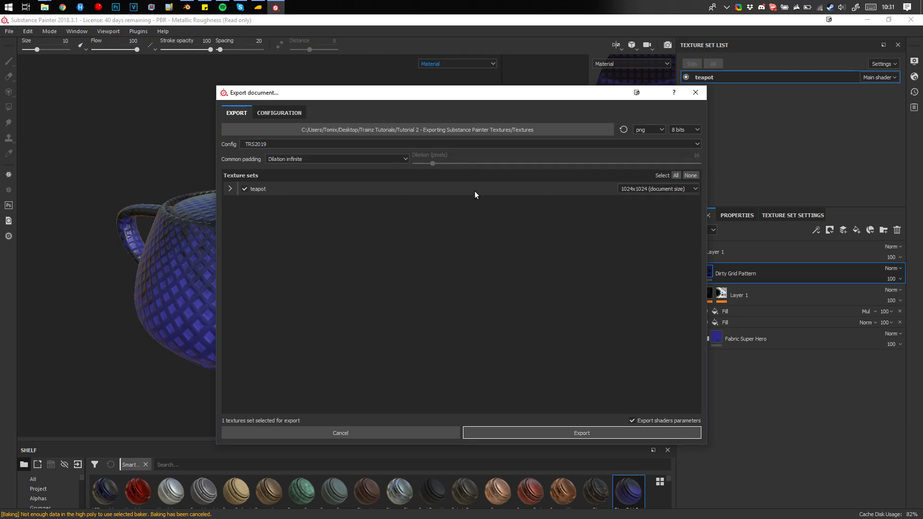
click(651, 132)
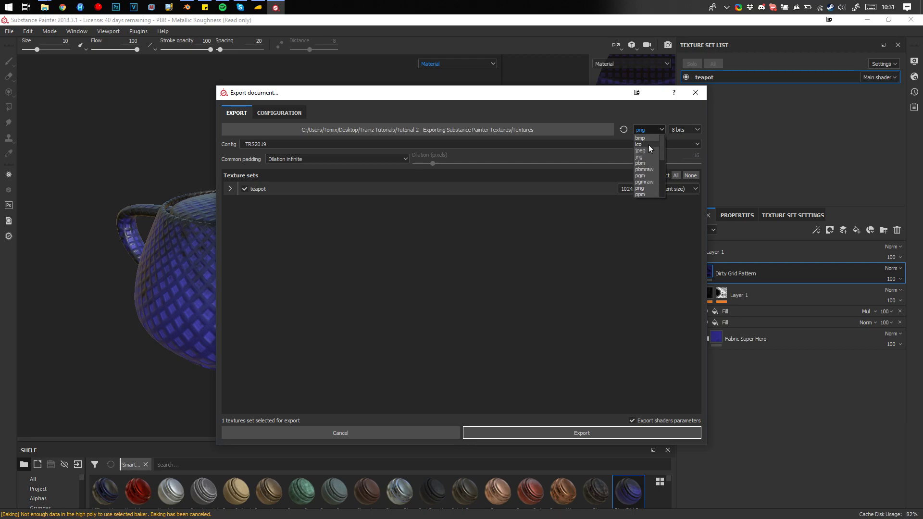
scroll(645, 183, down, 3)
scroll(645, 185, up, 2)
scroll(642, 192, down, 5)
scroll(641, 181, up, 5)
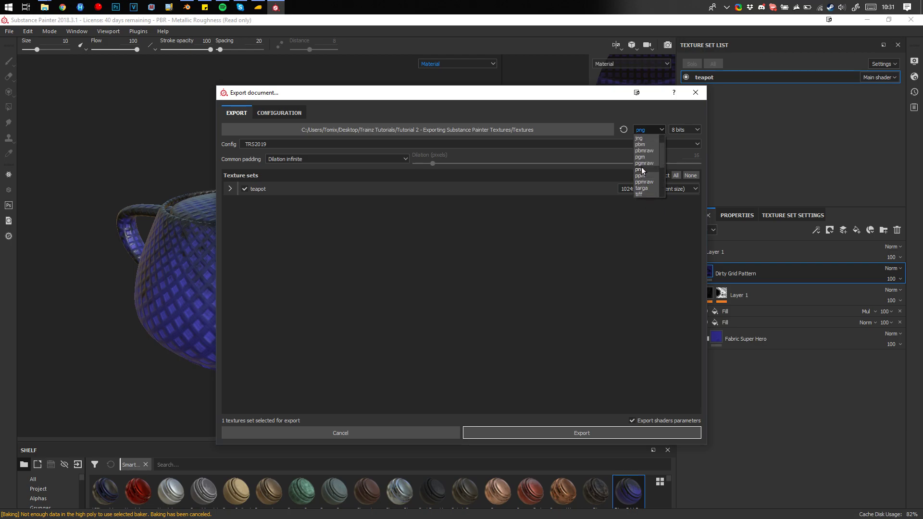
click(641, 169)
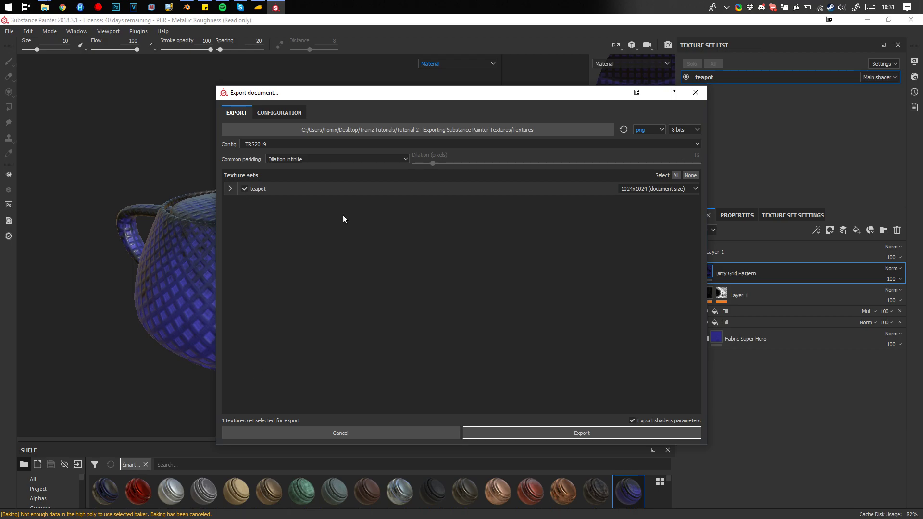
Step: Keep 1024x1024 resolution, turn off shader parameters, and export the textures
click(660, 189)
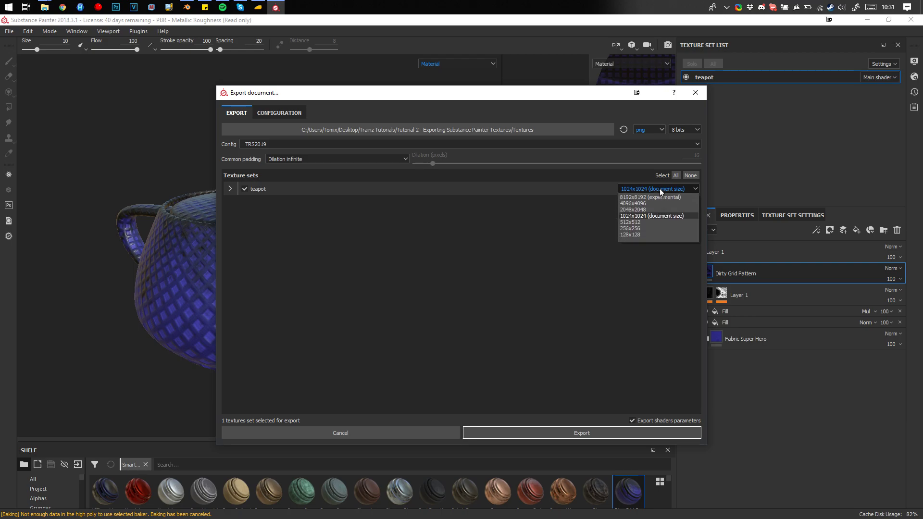
click(645, 215)
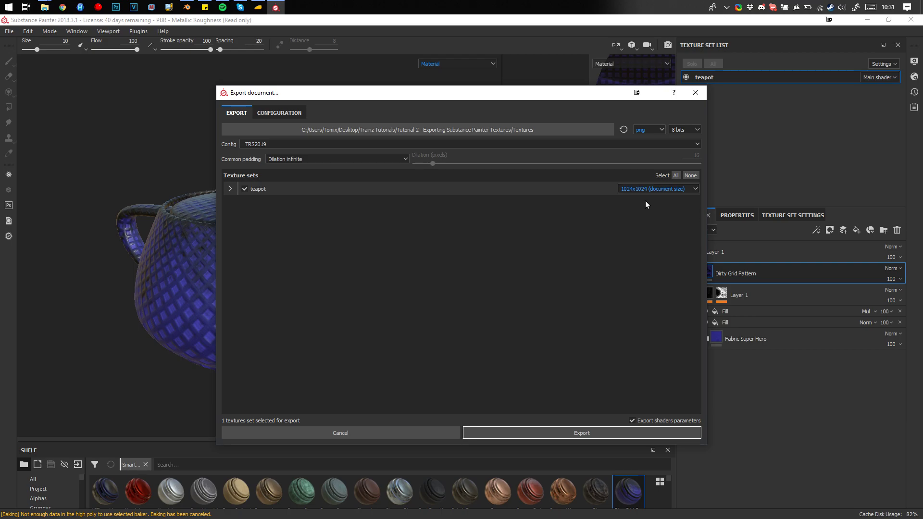
click(631, 422)
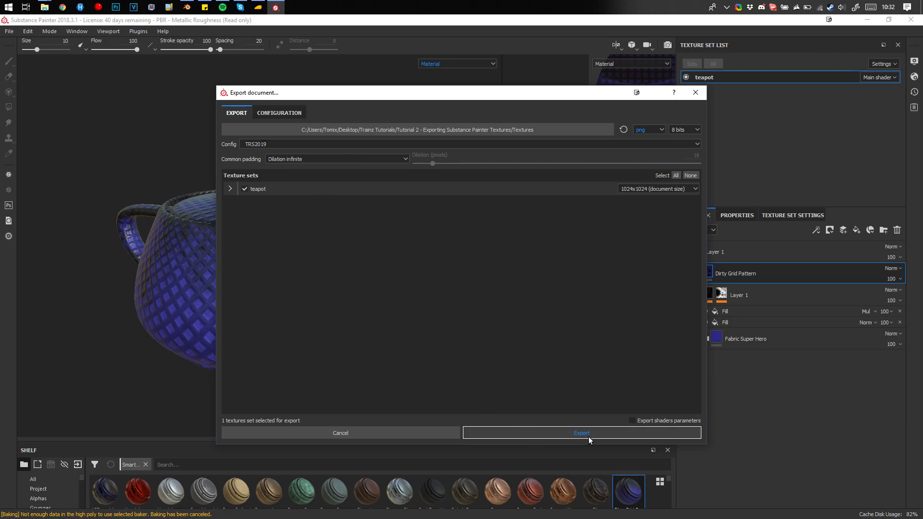
click(569, 434)
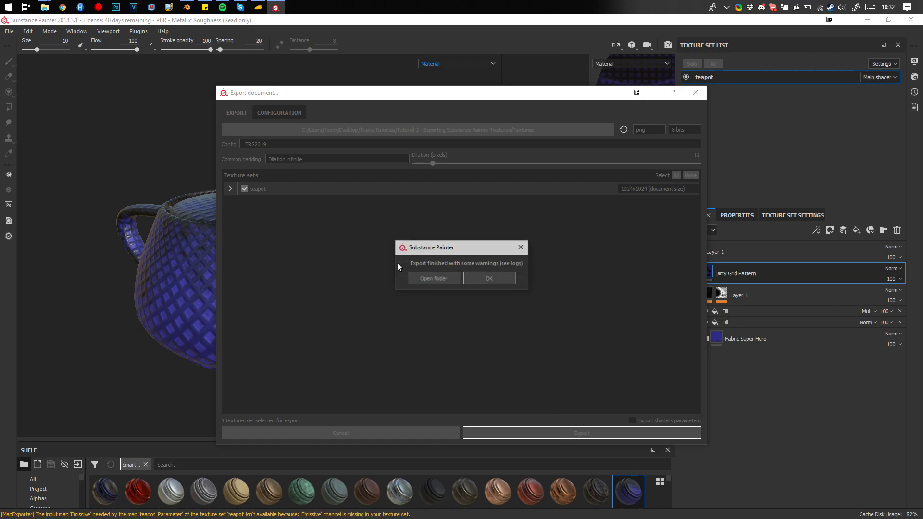
Step: Open the Textures folder and look over teapot_Albedo, teapot_Normal and teapot_Parameter PNGs
click(432, 280)
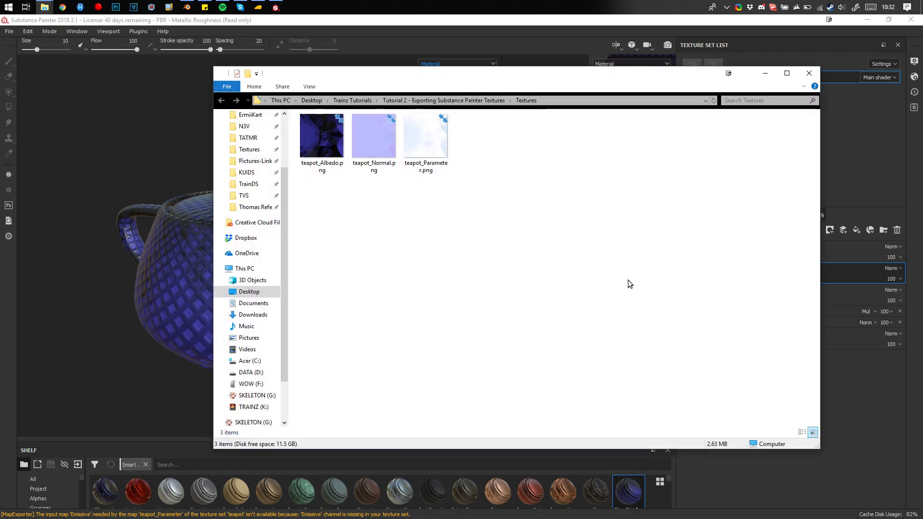
click(329, 148)
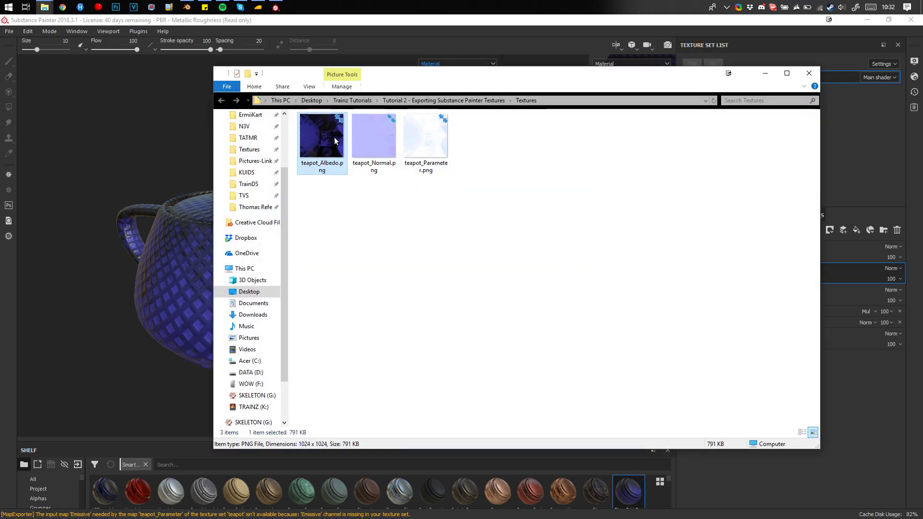
click(377, 138)
click(427, 140)
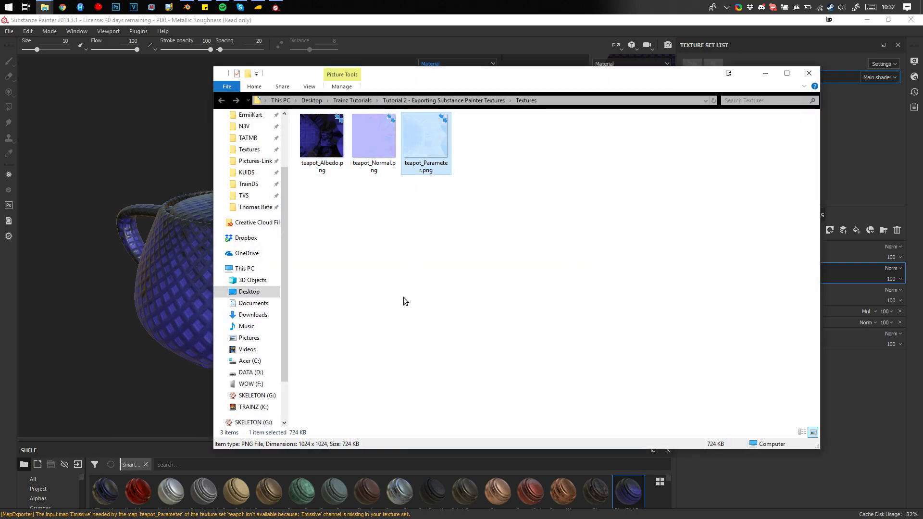
click(328, 159)
Step: Open teapot_Albedo.png with ddsview via Open with > Choose another app
right_click(328, 157)
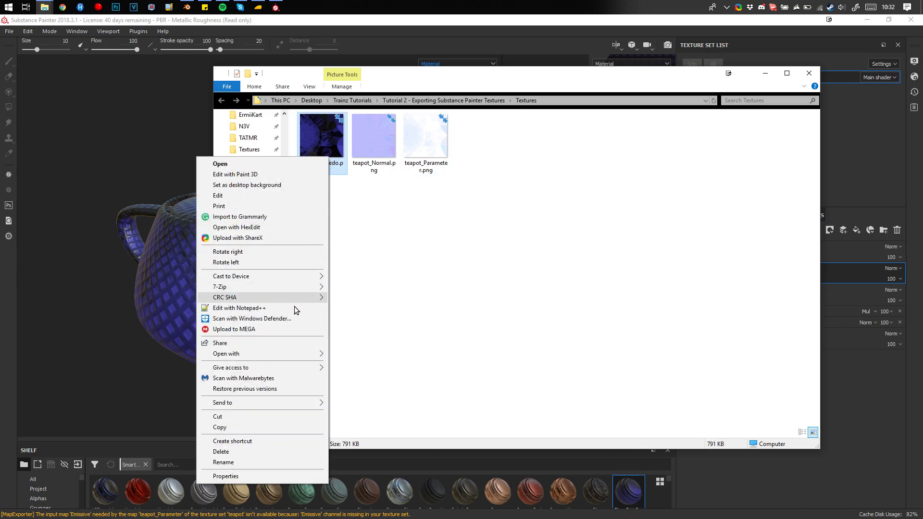
mouse_move(305, 355)
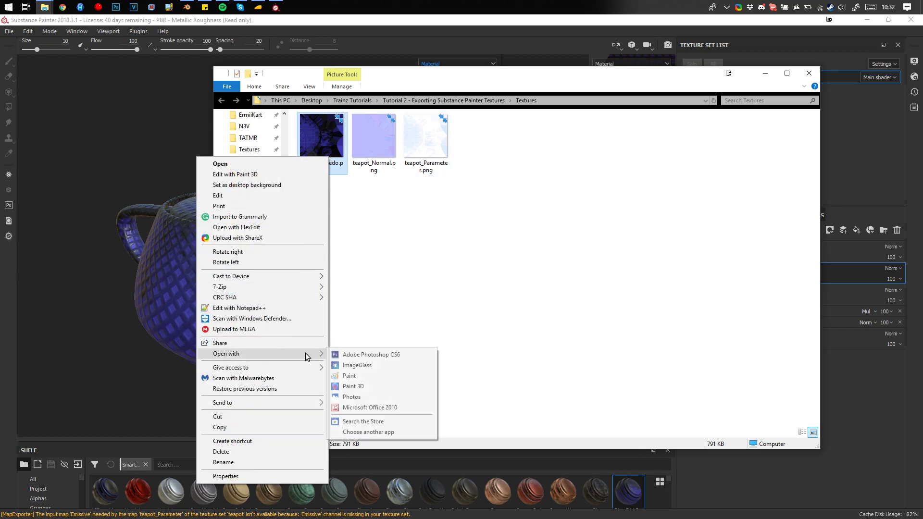
click(362, 433)
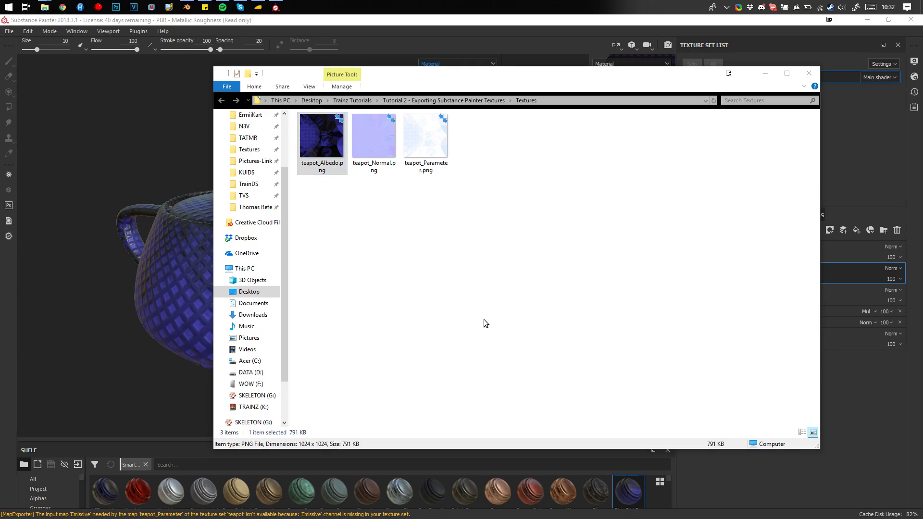
scroll(425, 288, down, 2)
click(426, 262)
click(467, 364)
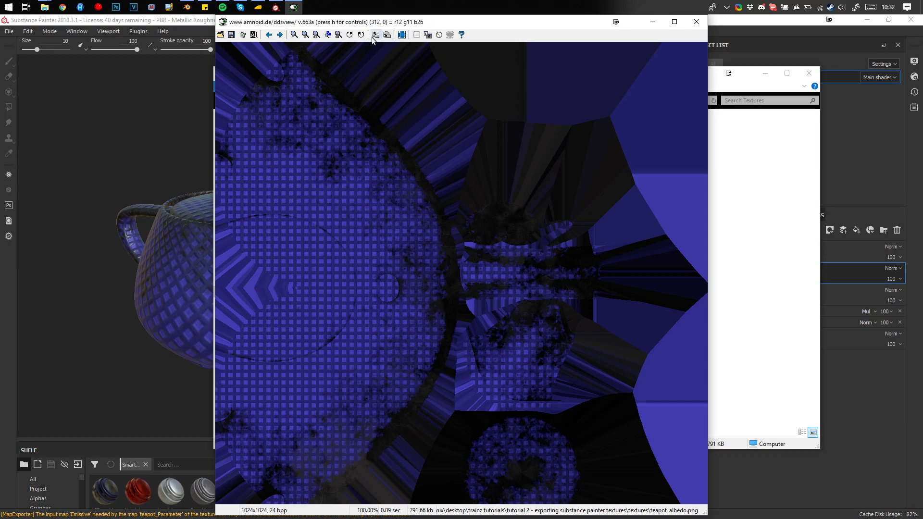
Step: View teapot_Normal and teapot_Parameter with their alpha channels, then close DDSView for Substance Painter
key(space)
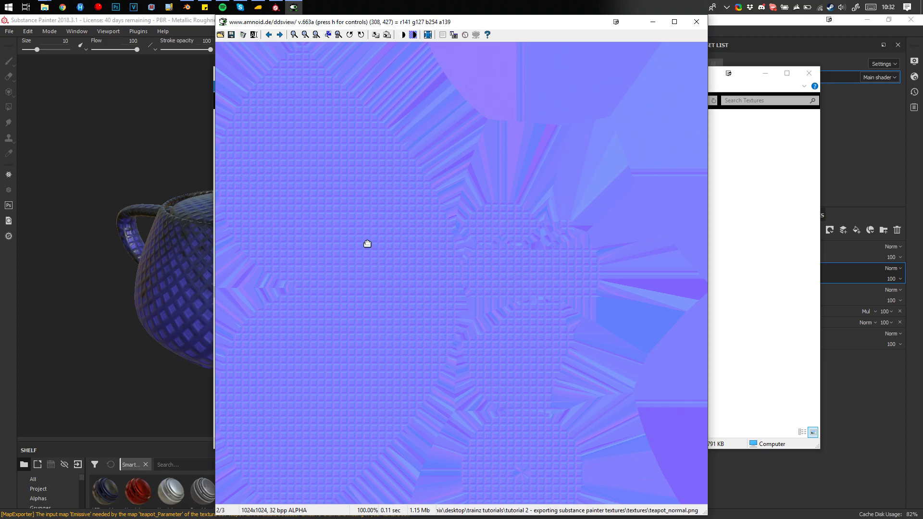
click(404, 39)
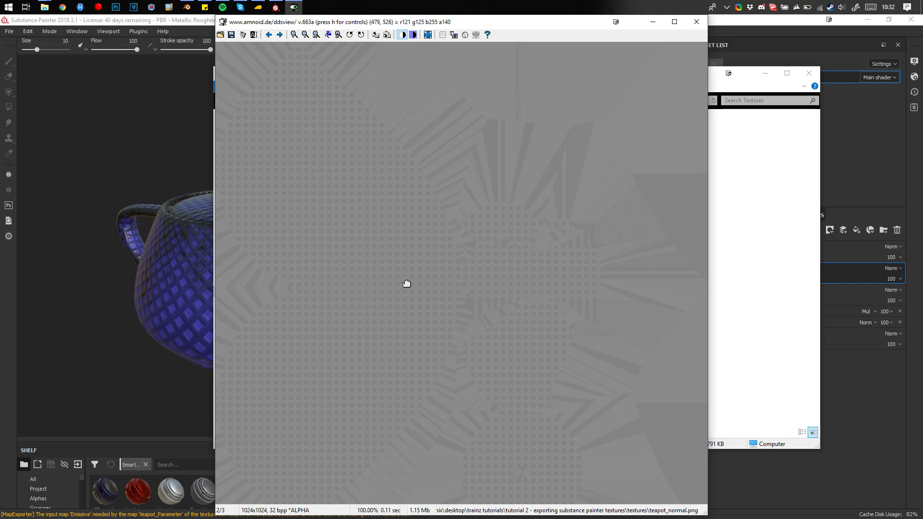
click(404, 37)
key(Right)
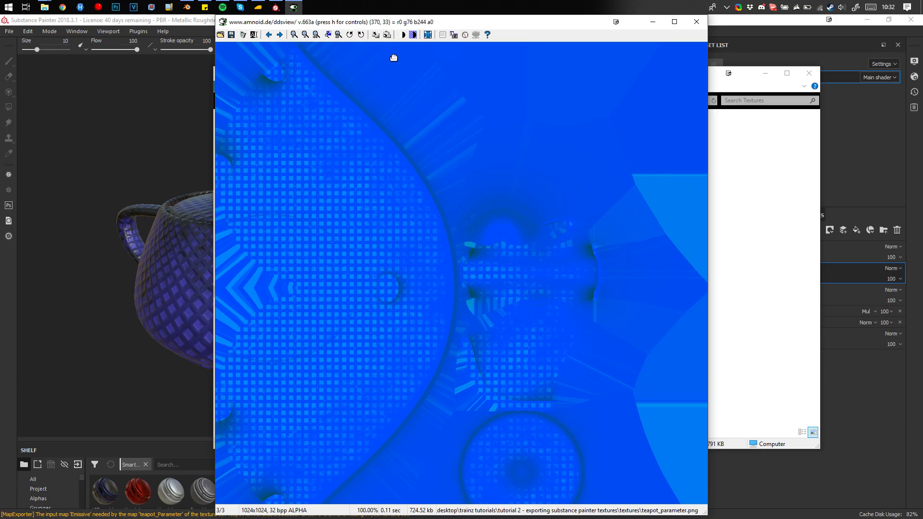
click(403, 38)
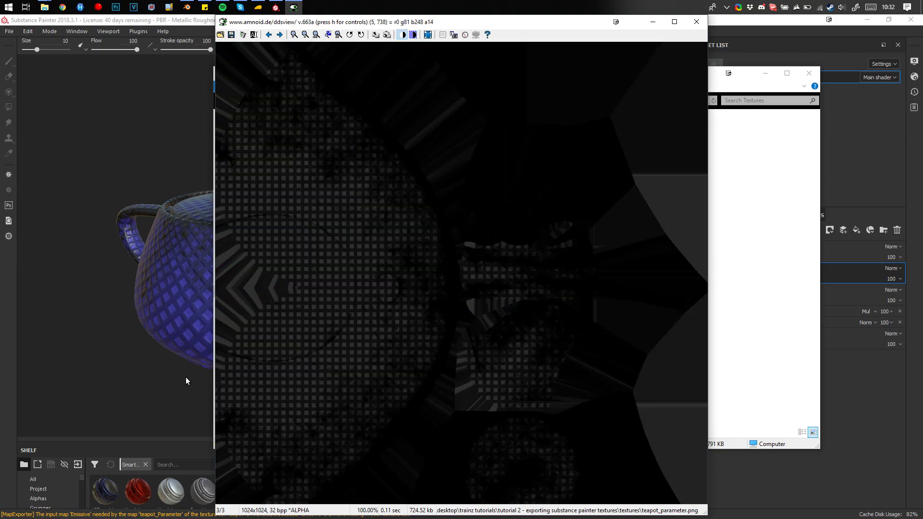
click(403, 35)
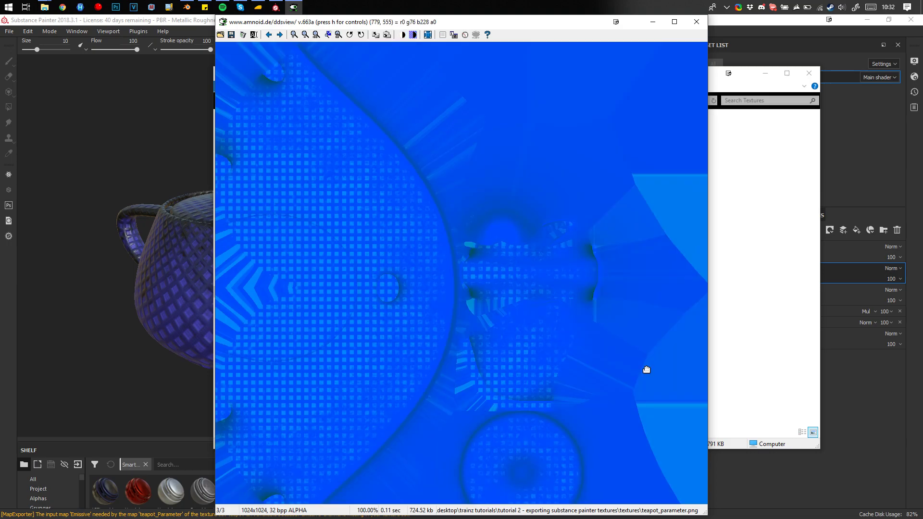
click(695, 23)
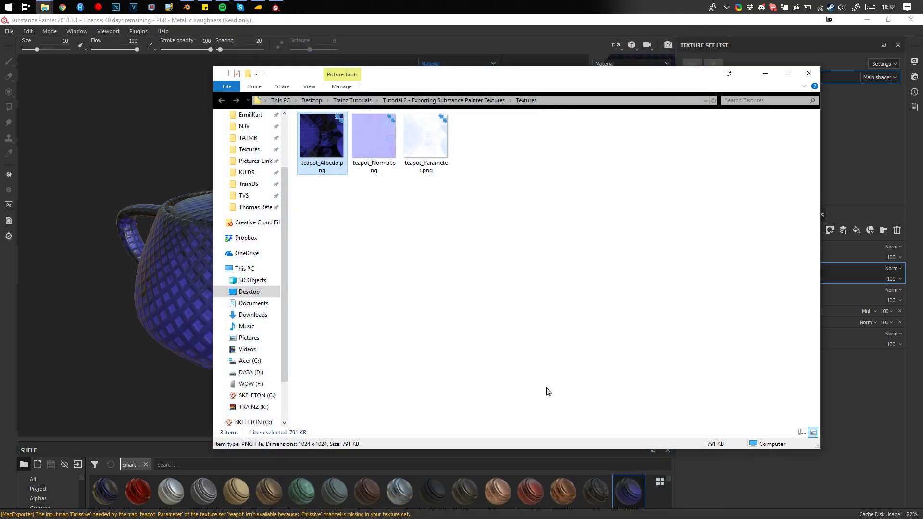
click(80, 113)
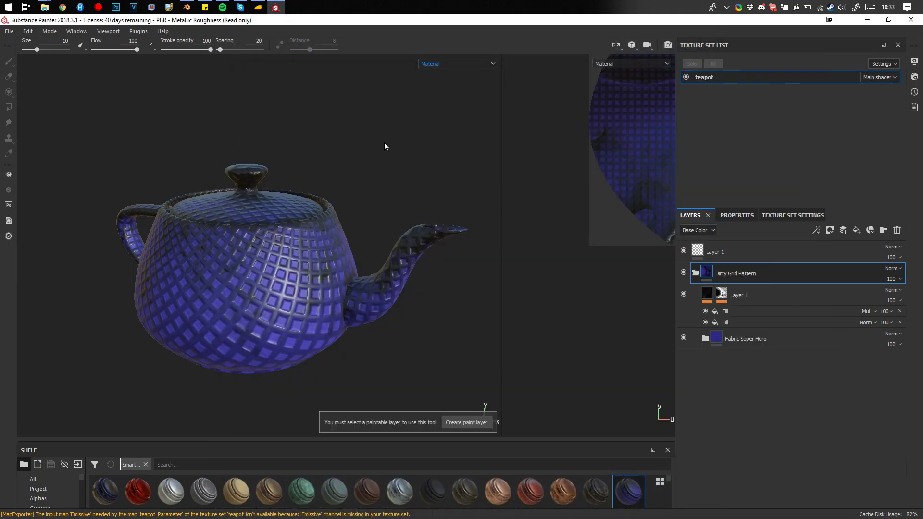
Step: Back in Blender, duplicate the teapot in place and move the copy to another layer
click(868, 21)
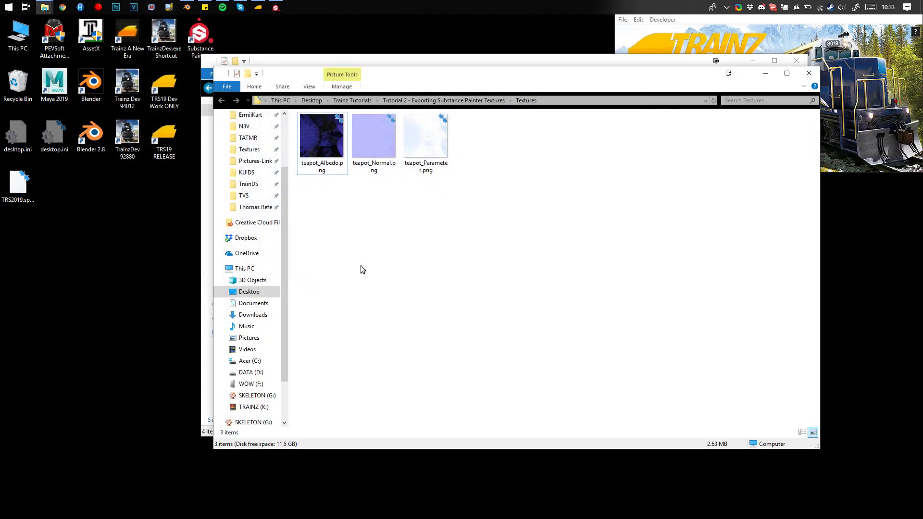
click(186, 7)
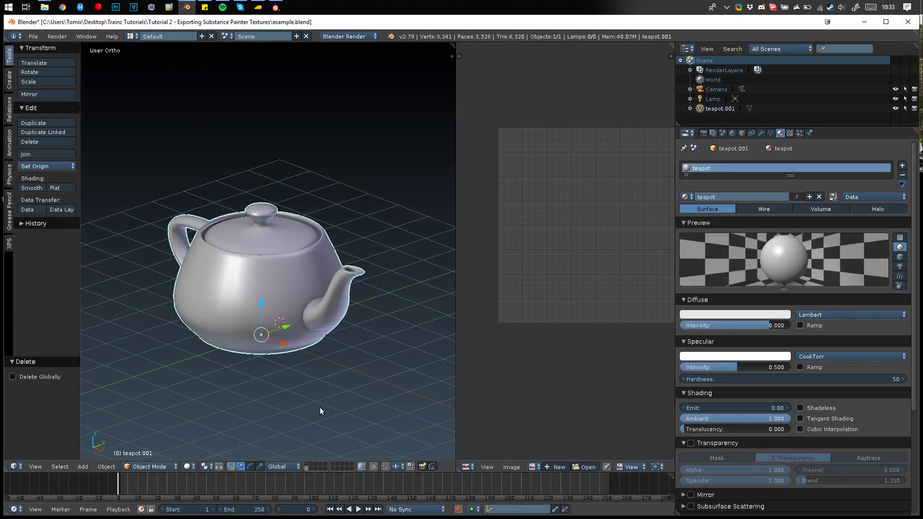
key(shift+d)
right_click(309, 322)
key(m)
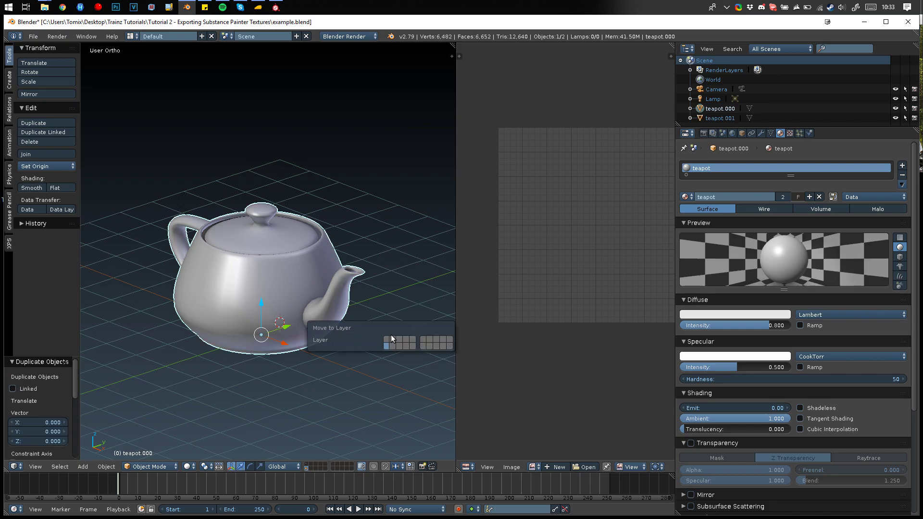
click(386, 339)
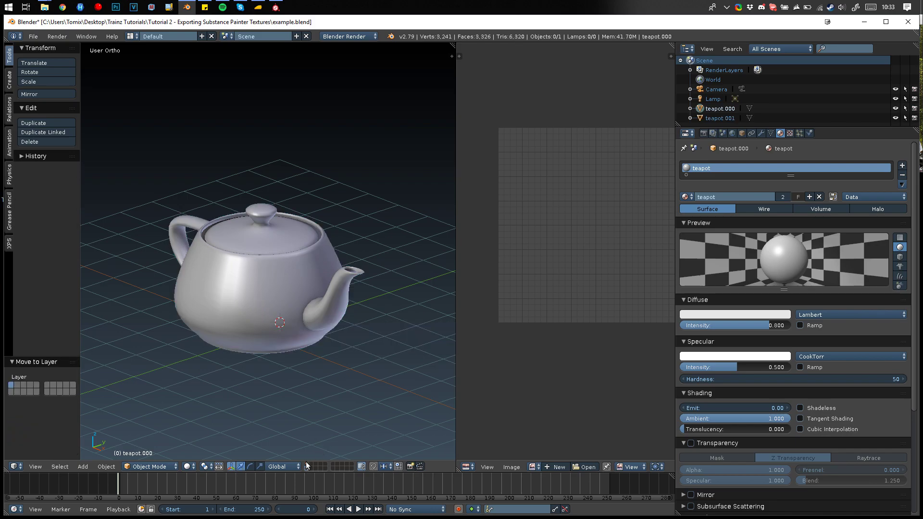
Step: Show the layer with teapot, lamp and camera and view the material name 'teapot'
click(306, 466)
middle_drag(186, 266, 261, 293)
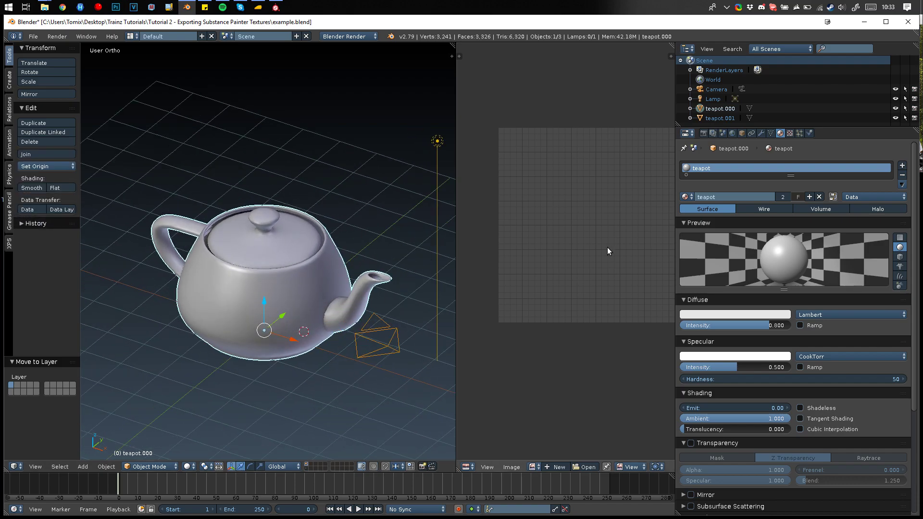
click(724, 197)
key(Return)
Step: Select teapot.000 with the camera and lamp layer shown and compare its material name to Substance Painter
click(307, 468)
click(196, 319)
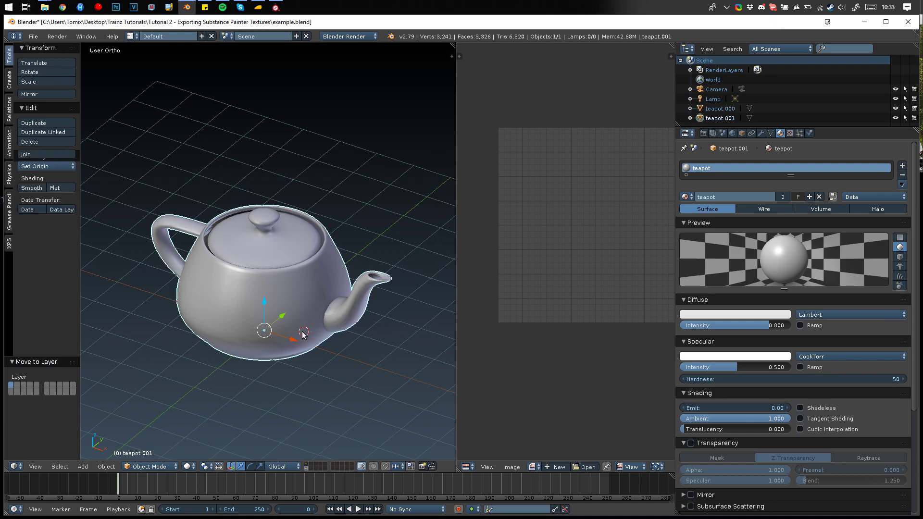
click(309, 465)
click(279, 342)
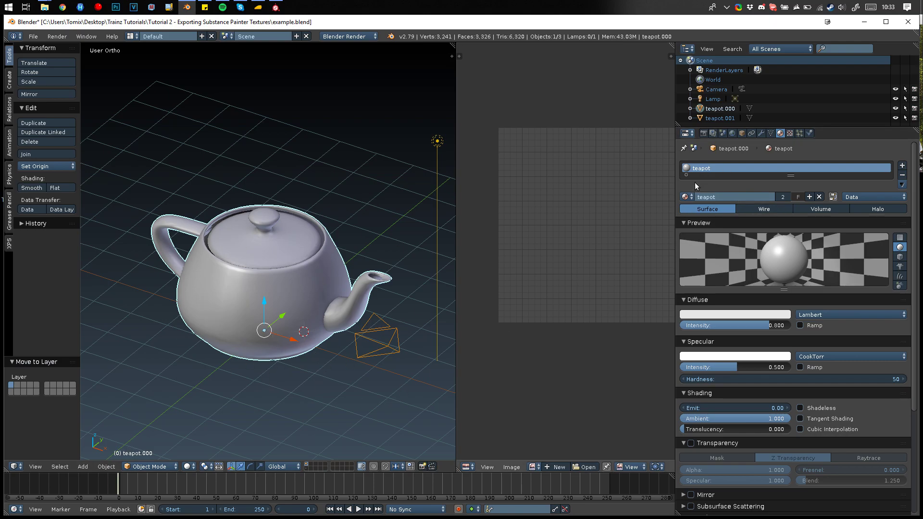
click(729, 197)
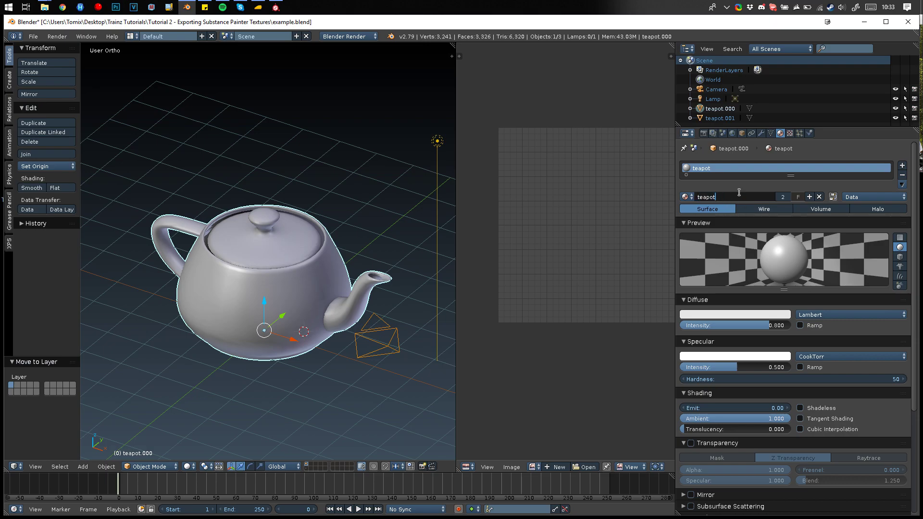
click(275, 7)
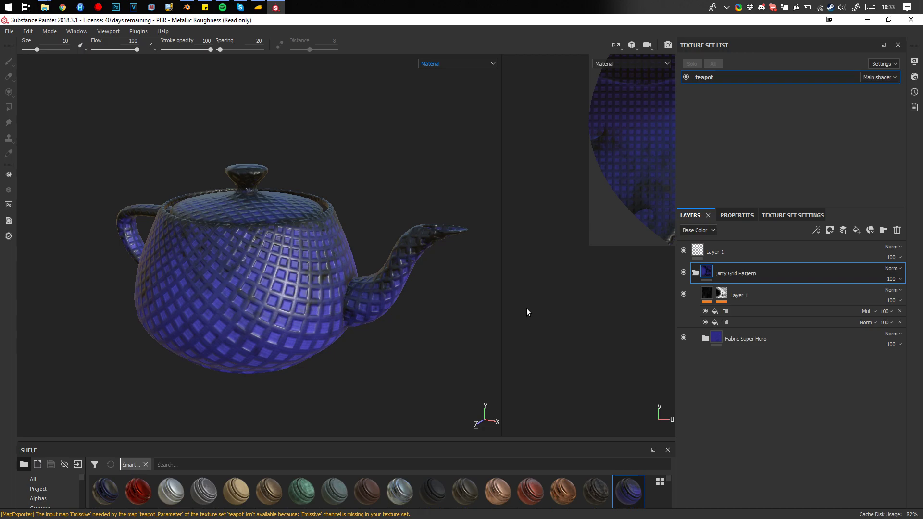
Step: Rename teapot.000's material to teapot.m.pbrmetal, deleting the leftover .001 suffix
click(867, 20)
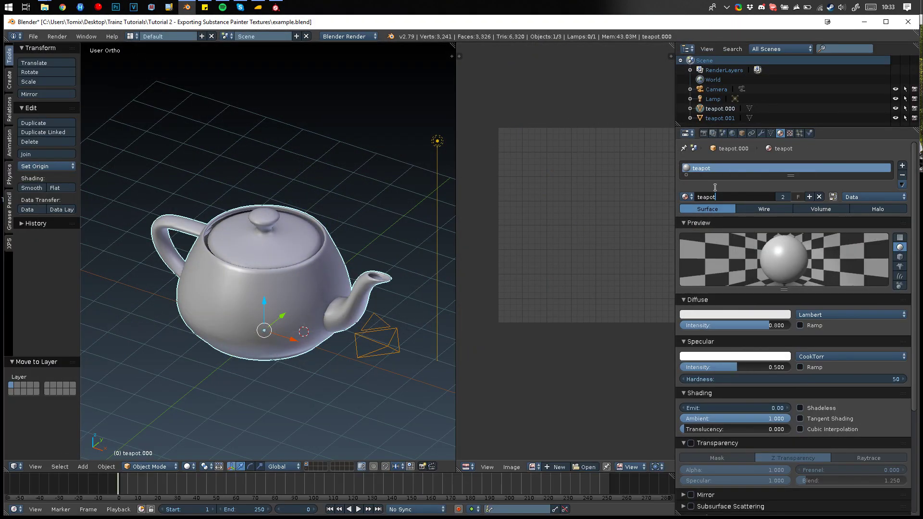
click(736, 201)
key(End)
text(al)
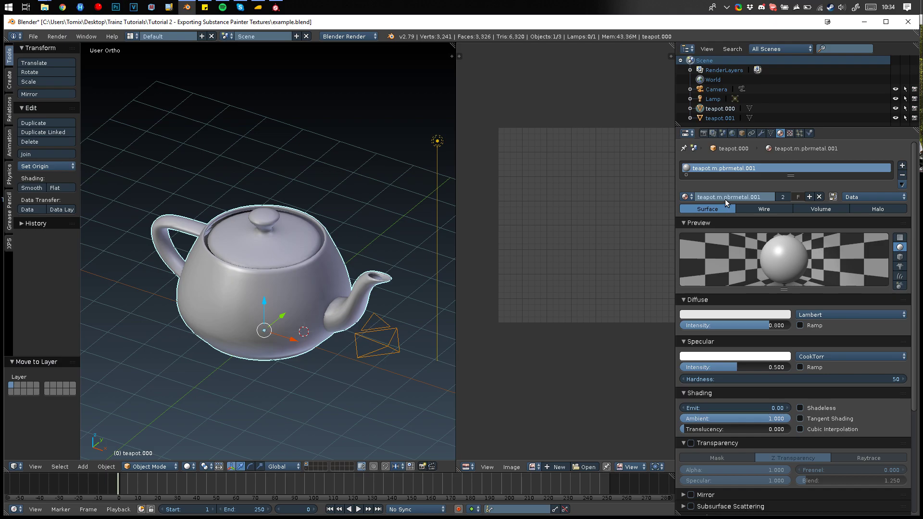
key(Return)
click(763, 201)
drag(763, 201, 752, 201)
key(Return)
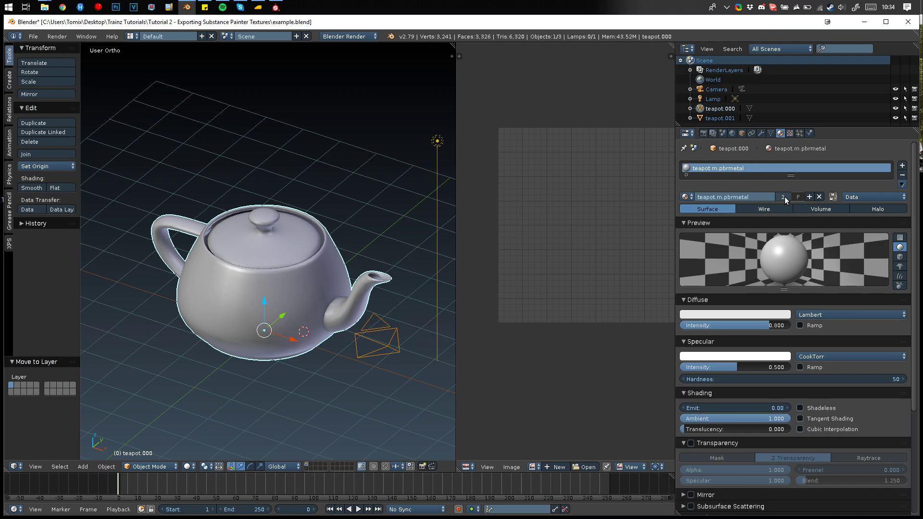
scroll(781, 385, down, 5)
scroll(781, 384, up, 5)
Step: Add a new texture loading teapot_Albedo.png from the Textures folder, with Use Alpha off
click(790, 133)
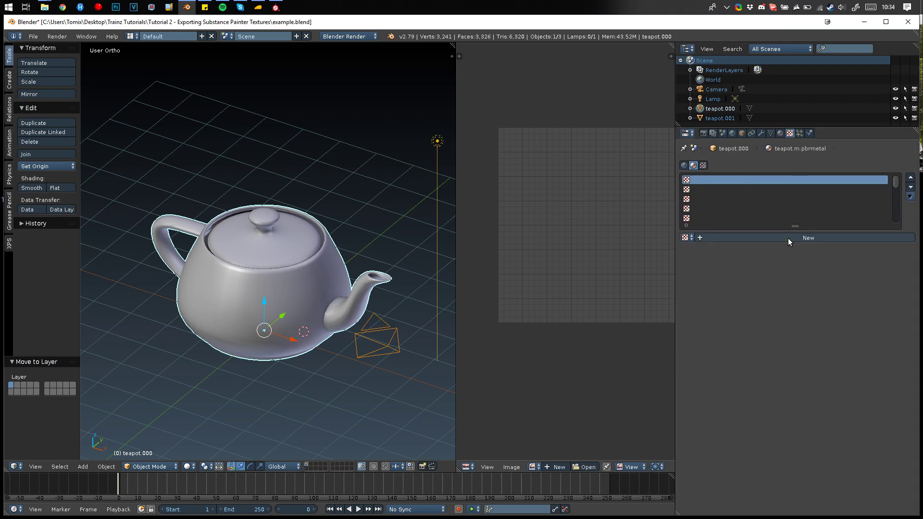
click(717, 238)
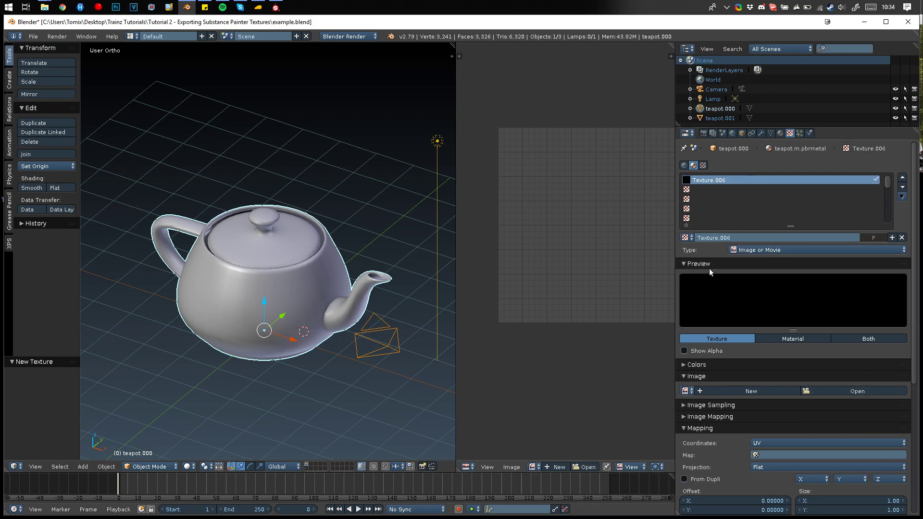
click(839, 392)
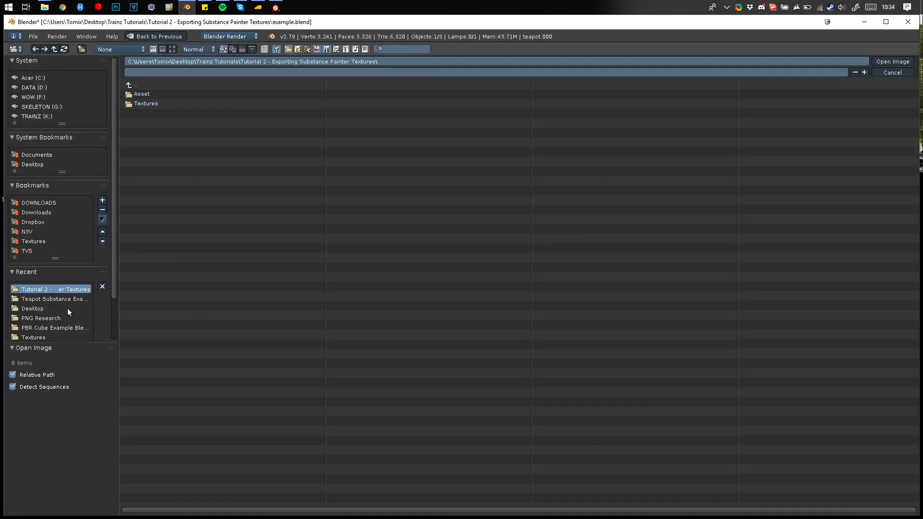
click(146, 103)
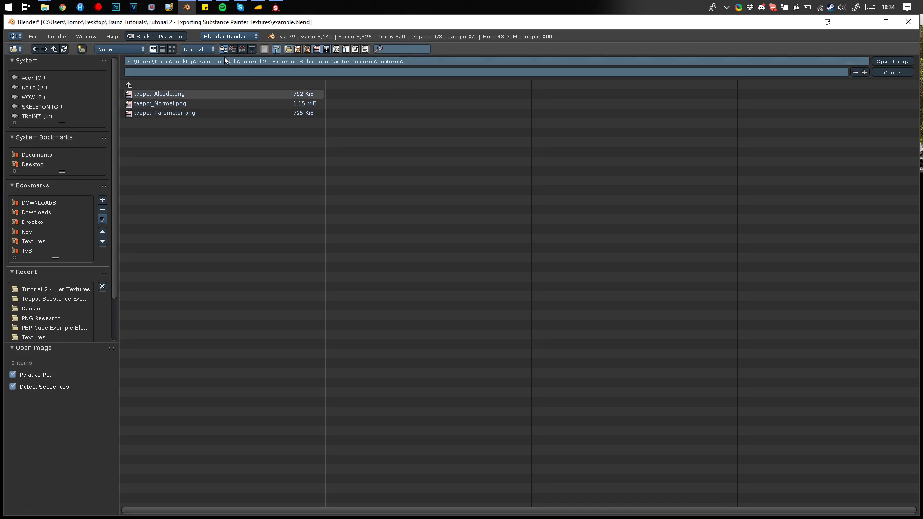
double_click(165, 94)
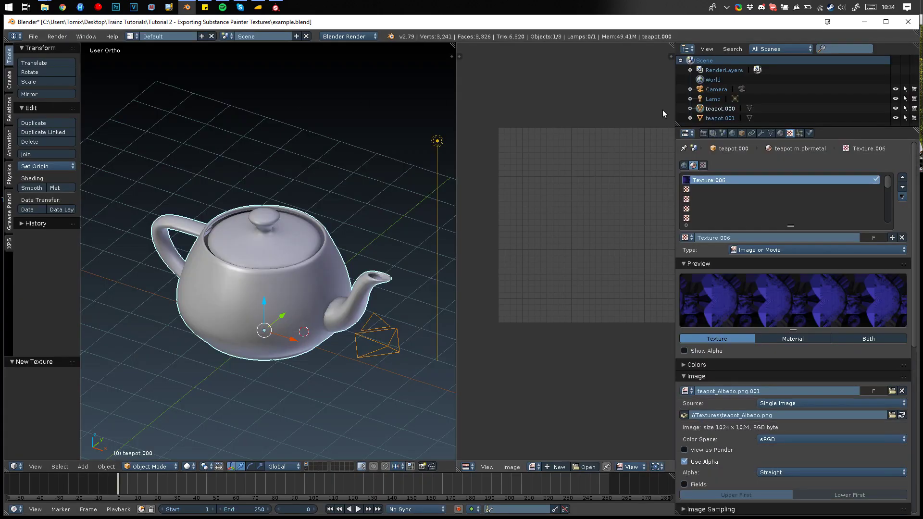
scroll(749, 379, down, 5)
click(705, 367)
scroll(784, 427, down, 8)
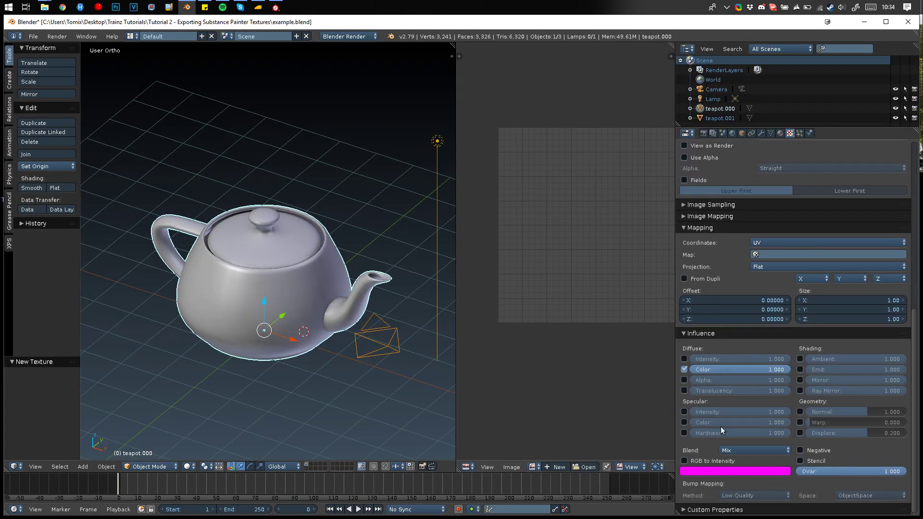
scroll(783, 344, up, 2)
scroll(783, 343, up, 12)
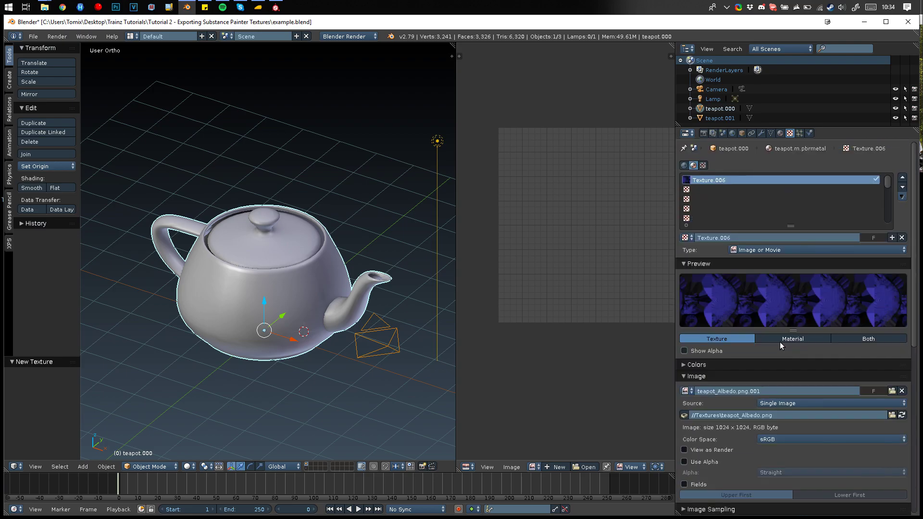
Step: Add a second texture with teapot_Normal.png influencing geometry normals instead of diffuse colour
click(695, 190)
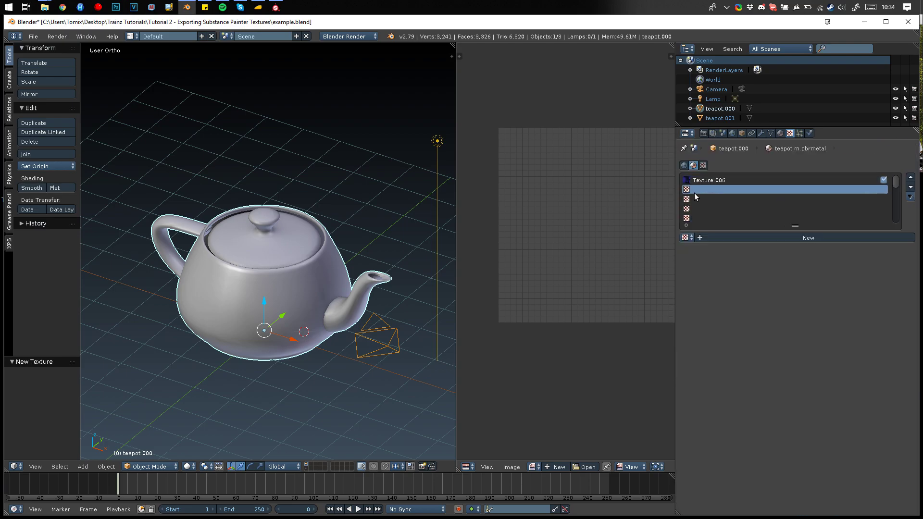
click(781, 237)
click(861, 389)
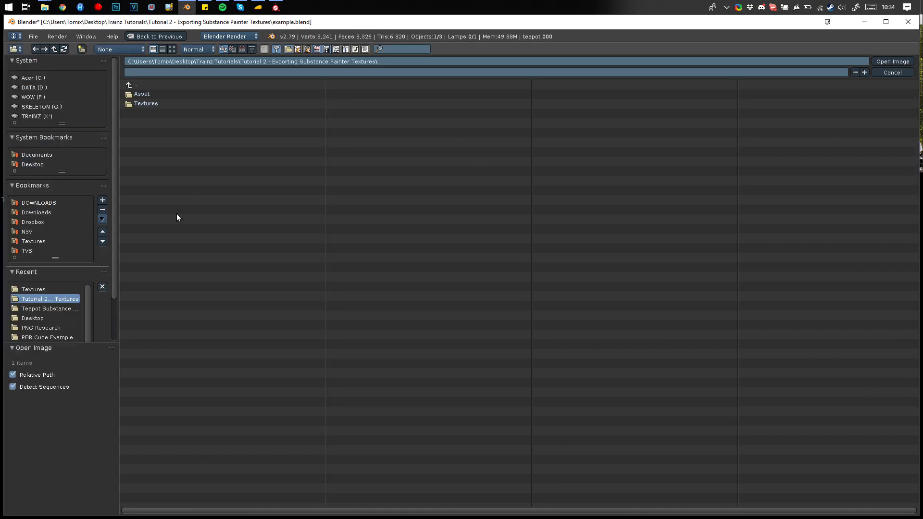
click(159, 103)
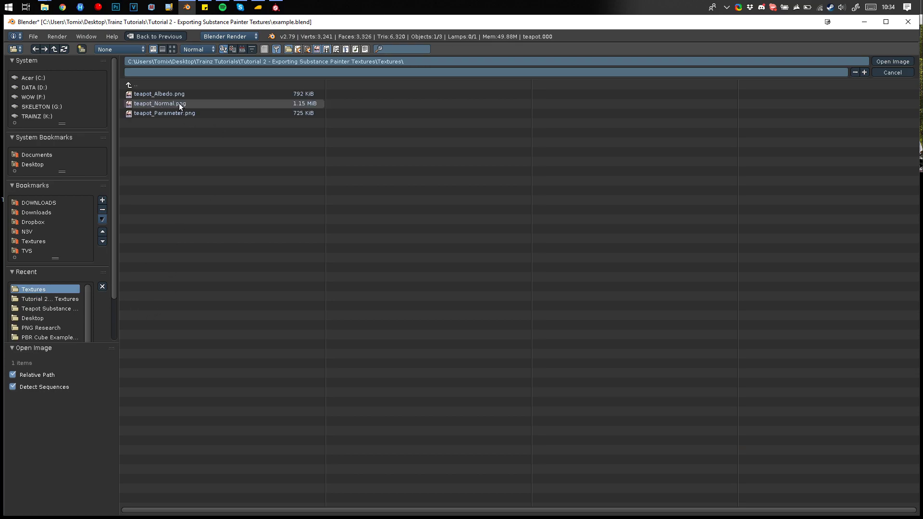
double_click(168, 103)
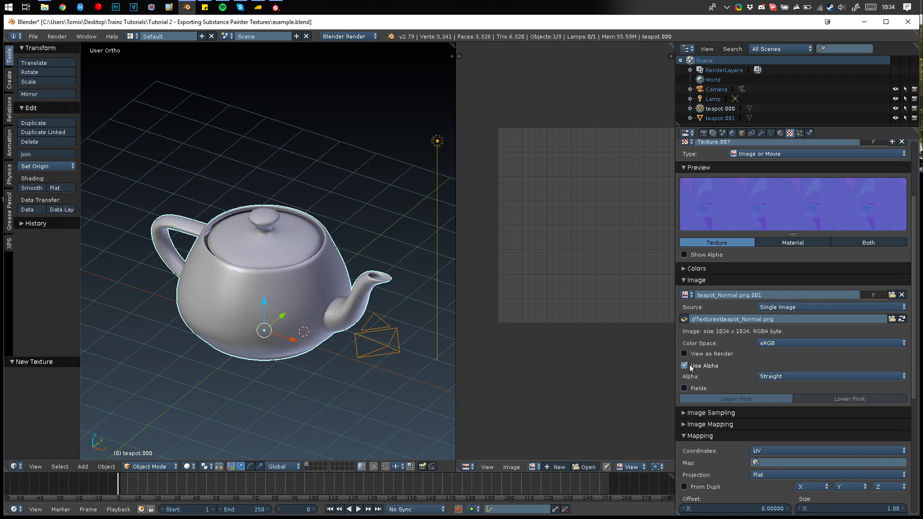
scroll(693, 368, down, 10)
click(684, 370)
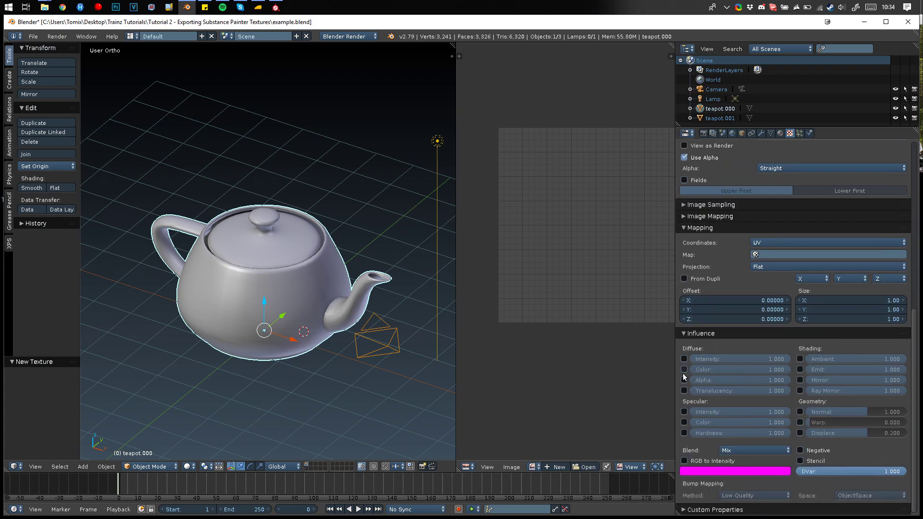
click(800, 412)
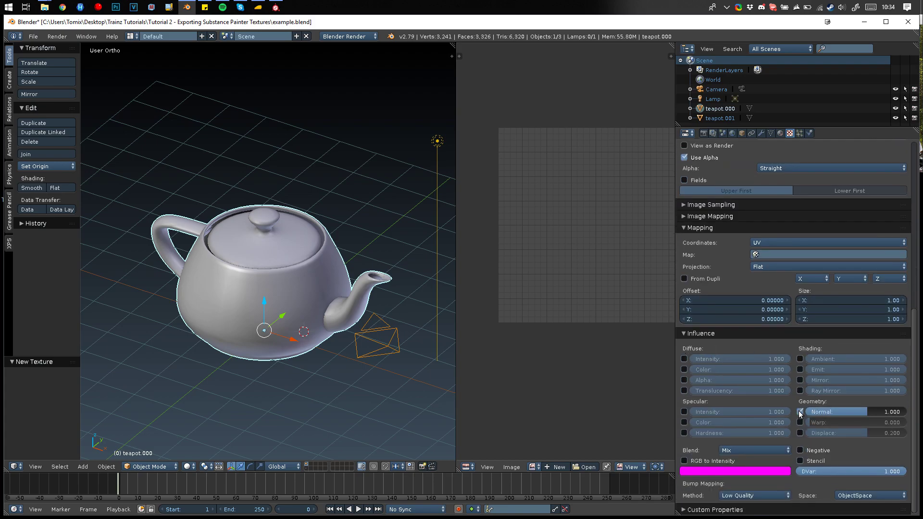
scroll(809, 416, up, 15)
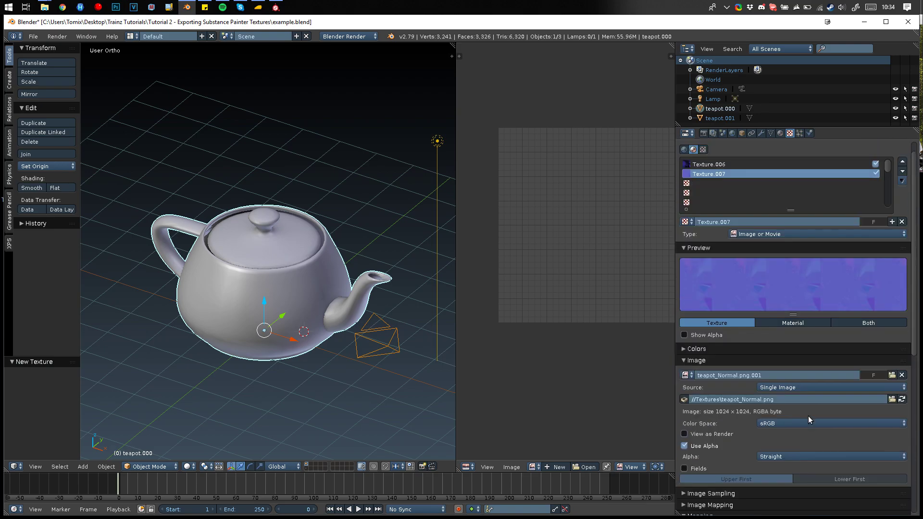
Step: Add Texture.008 from teapot_Parameter.png influencing specular hardness instead of diffuse colour
click(691, 199)
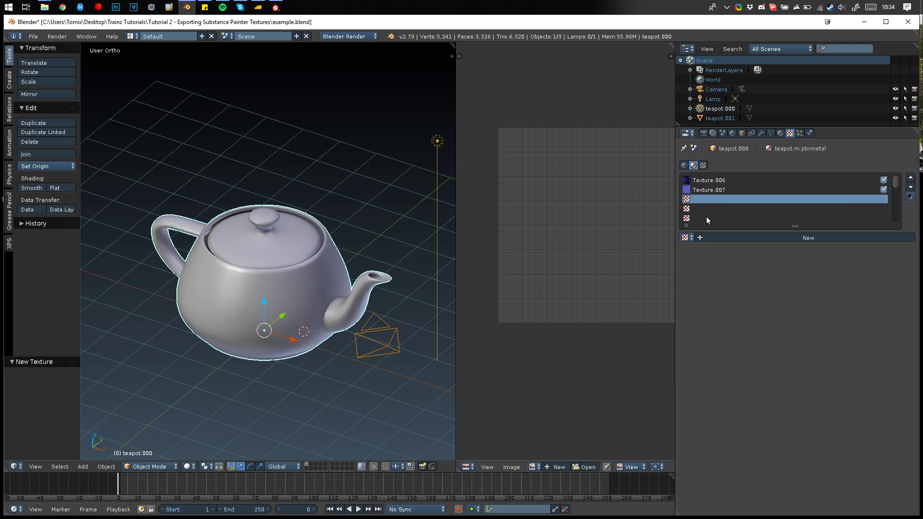
click(734, 237)
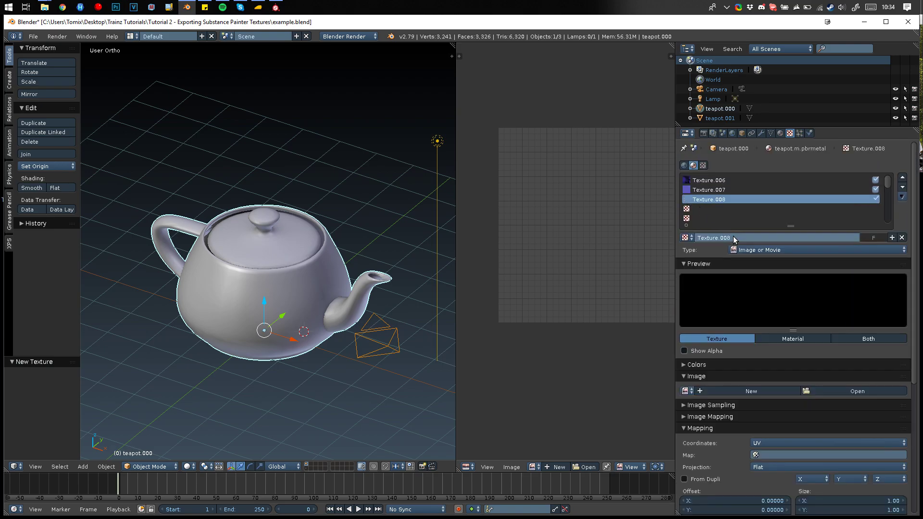
click(868, 391)
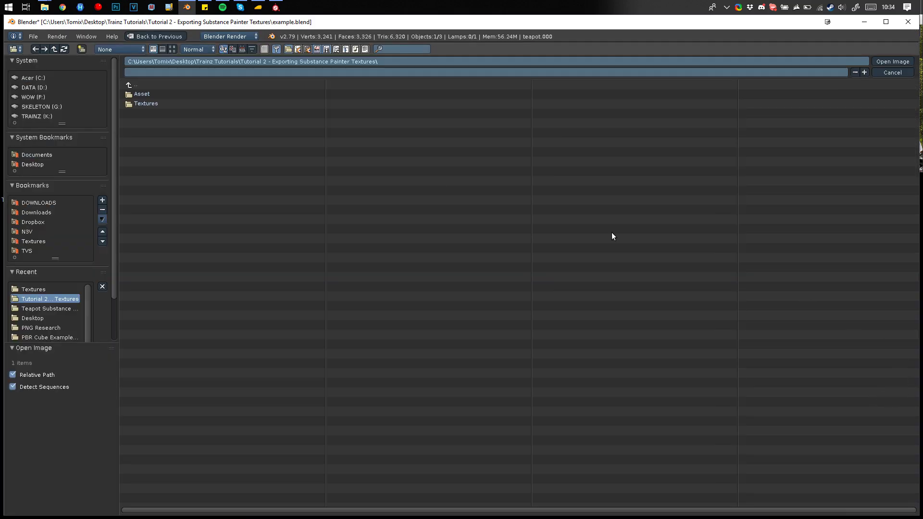
click(35, 289)
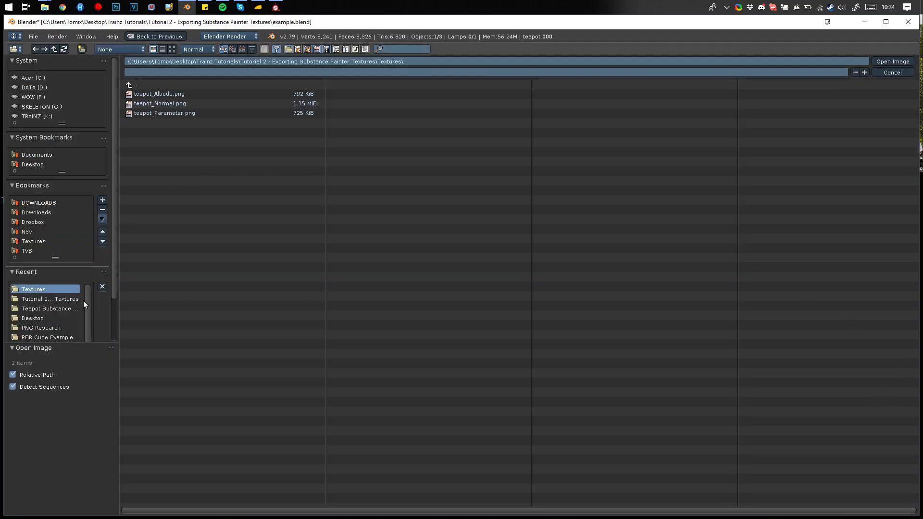
double_click(144, 114)
scroll(788, 403, down, 4)
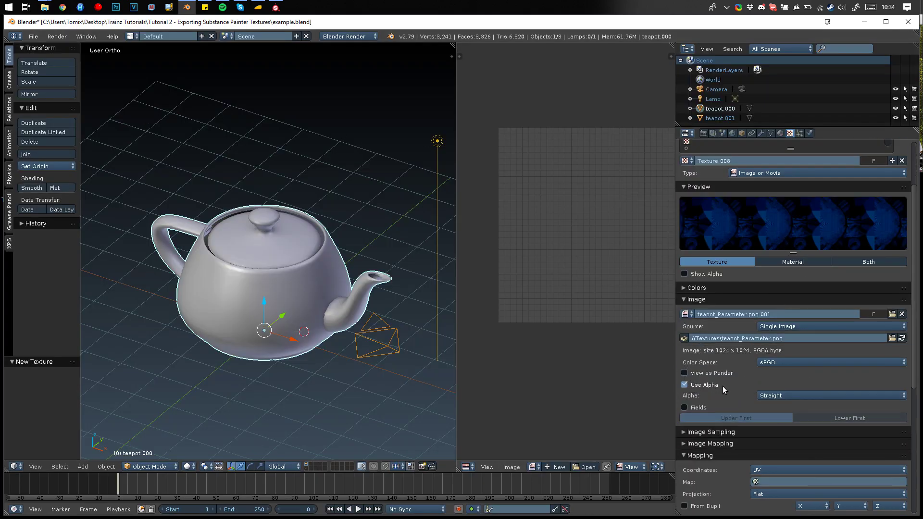
scroll(722, 385, down, 10)
click(684, 385)
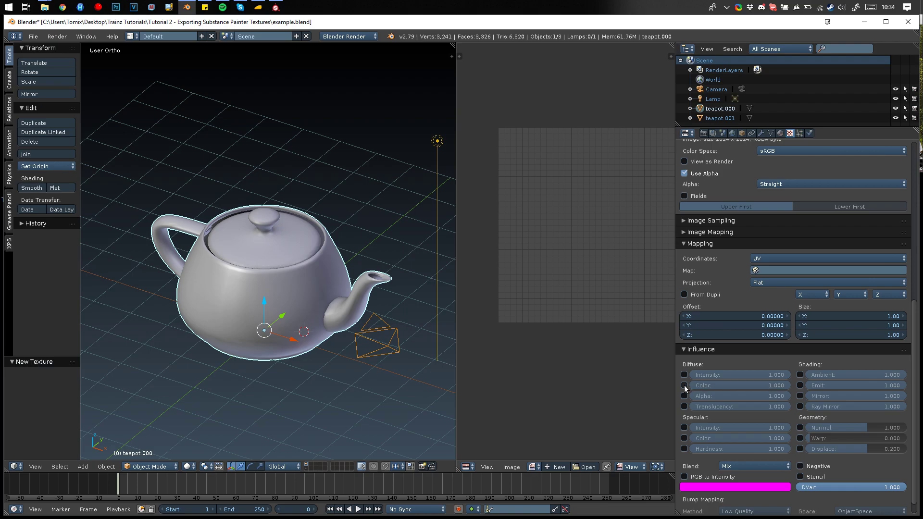
click(684, 449)
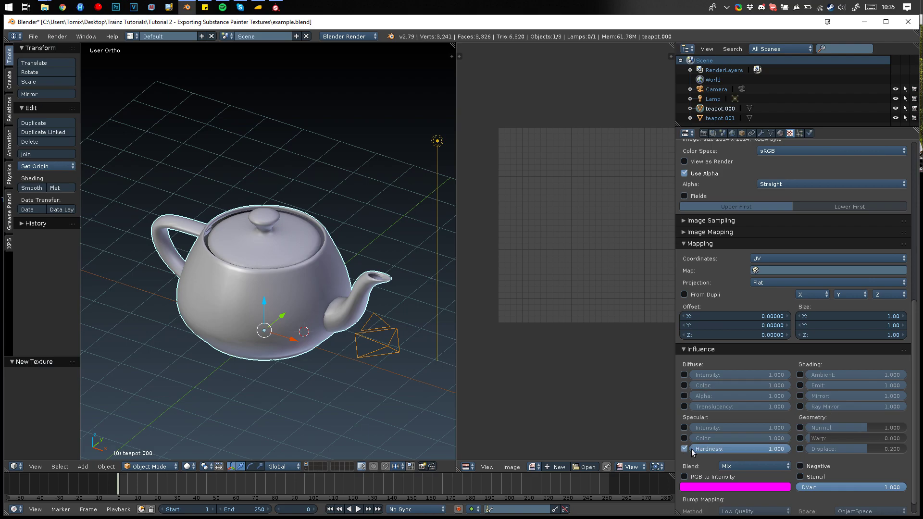
scroll(775, 391, up, 15)
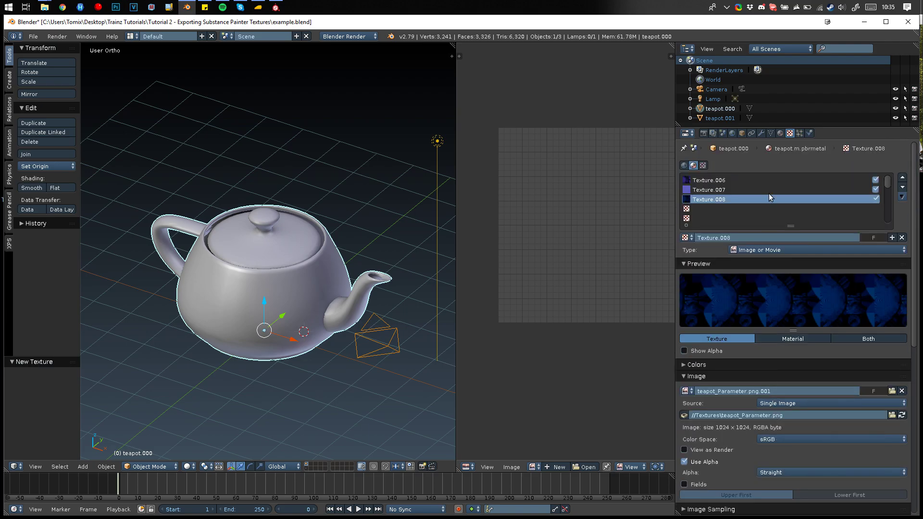
click(780, 133)
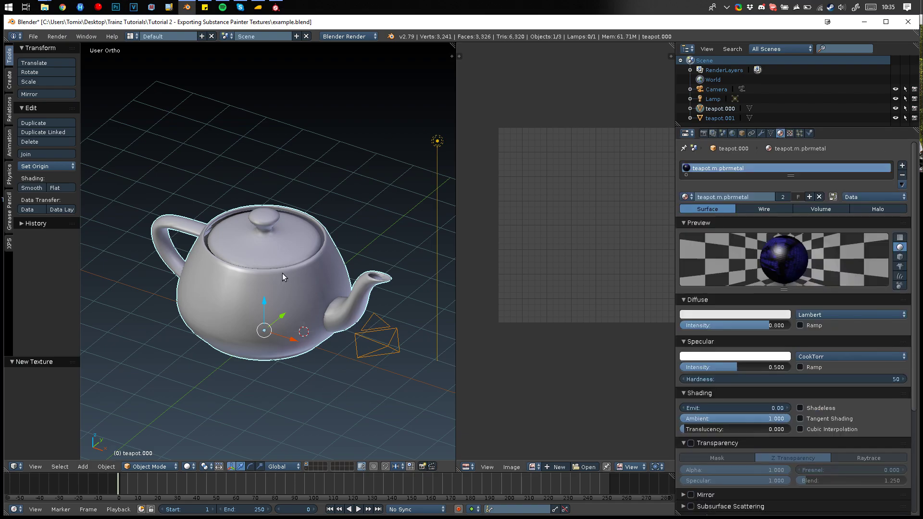
Step: Switch the viewport to textured shading and orbit around the blue tiled teapot
click(188, 467)
click(204, 415)
mouse_move(312, 298)
middle_down()
mouse_move(387, 287)
mouse_move(295, 307)
mouse_move(240, 256)
mouse_move(198, 245)
mouse_move(165, 276)
mouse_move(406, 232)
mouse_move(389, 330)
mouse_move(376, 54)
mouse_move(348, 359)
mouse_move(354, 301)
mouse_move(336, 384)
mouse_move(340, 367)
mouse_move(220, 210)
middle_up()
scroll(258, 316, up, 5)
scroll(349, 359, down, 3)
middle_drag(246, 315, 324, 326)
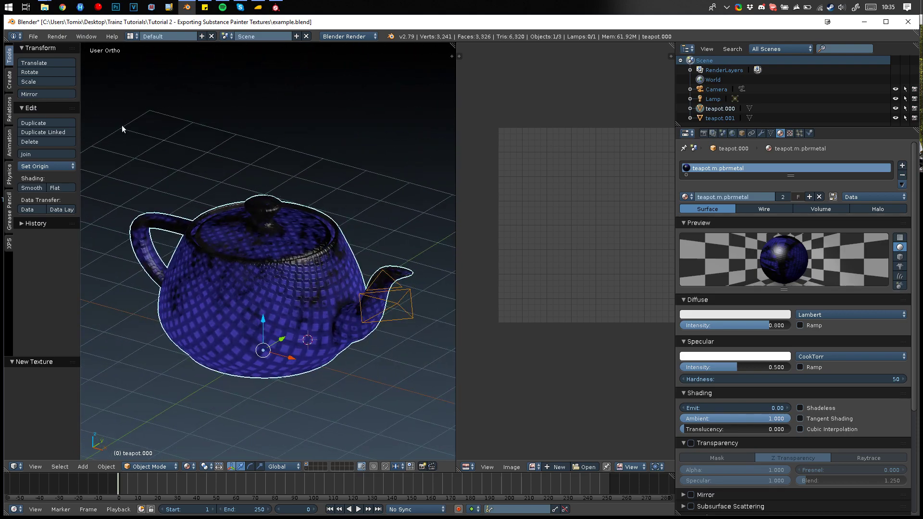
Step: Save the blend file and orbit the view around the teapot
click(34, 36)
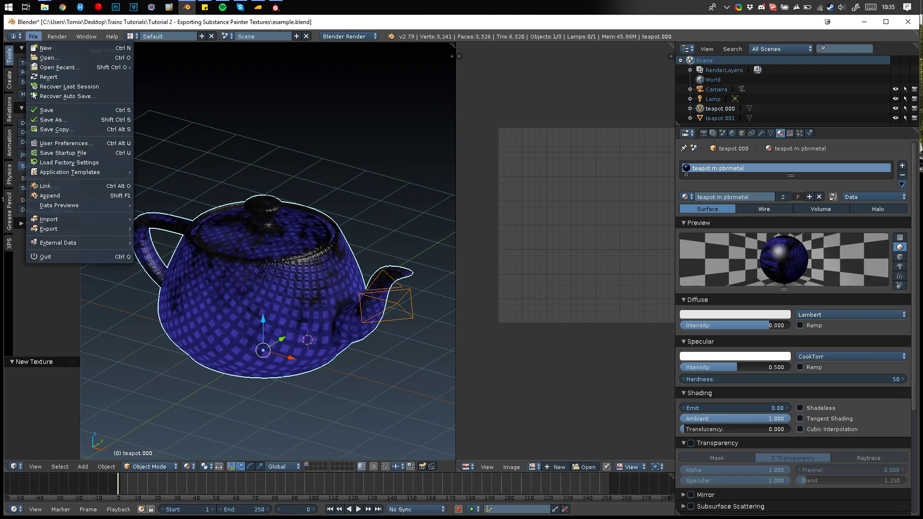
click(50, 110)
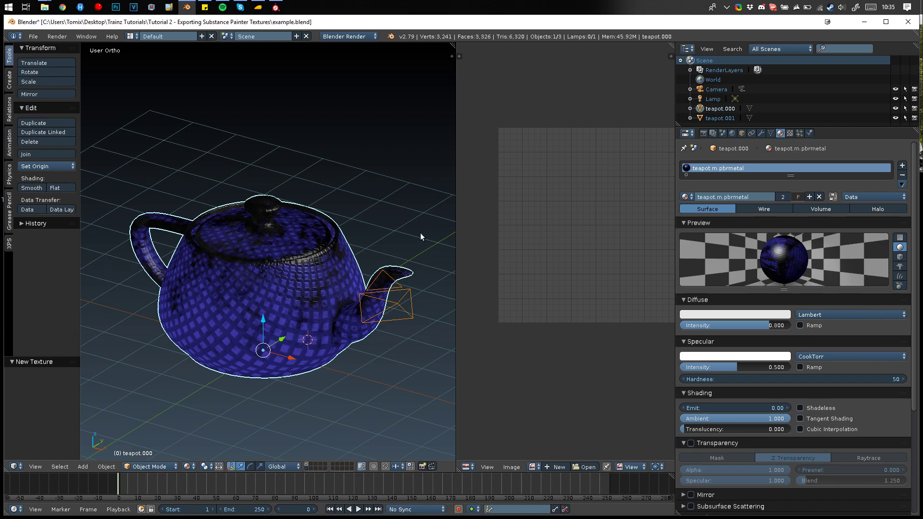
middle_drag(276, 309, 137, 112)
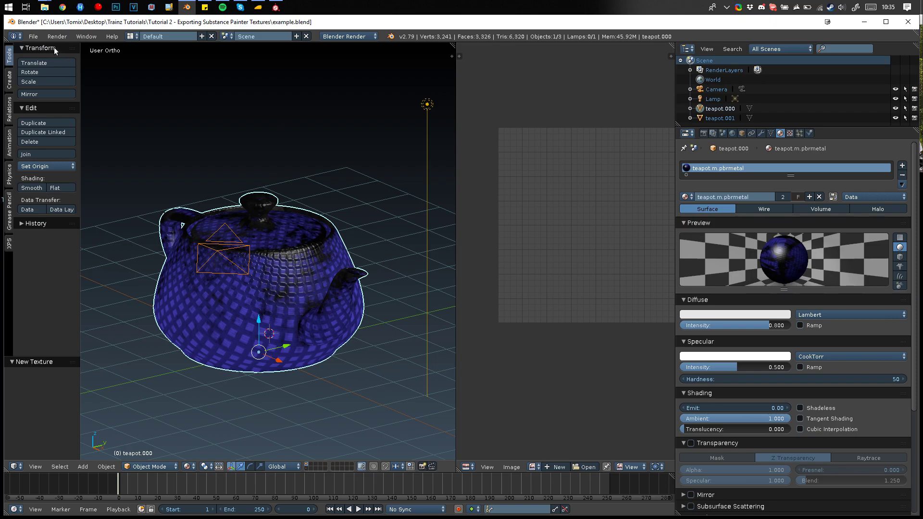
Step: Open the FBX export browser in Asset\Teapot Substance Example and apply the Trainz19 Export preset
click(33, 36)
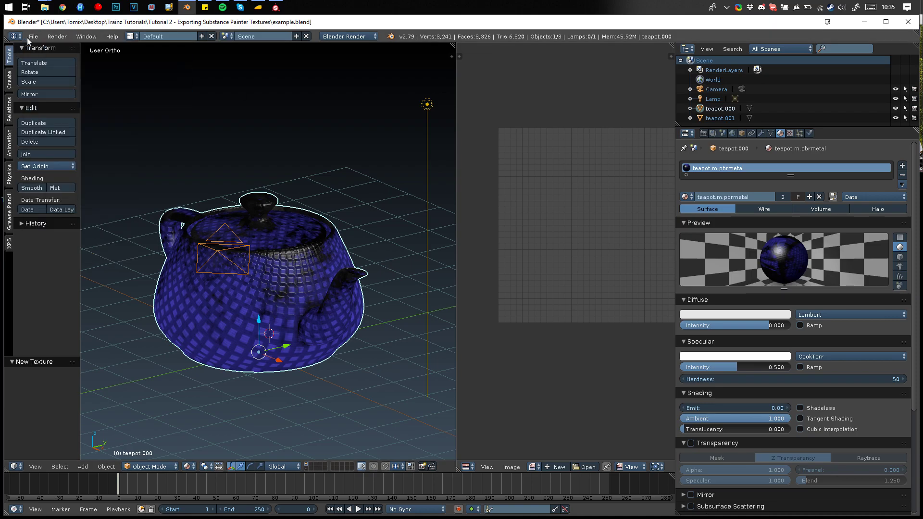
click(30, 37)
mouse_move(50, 230)
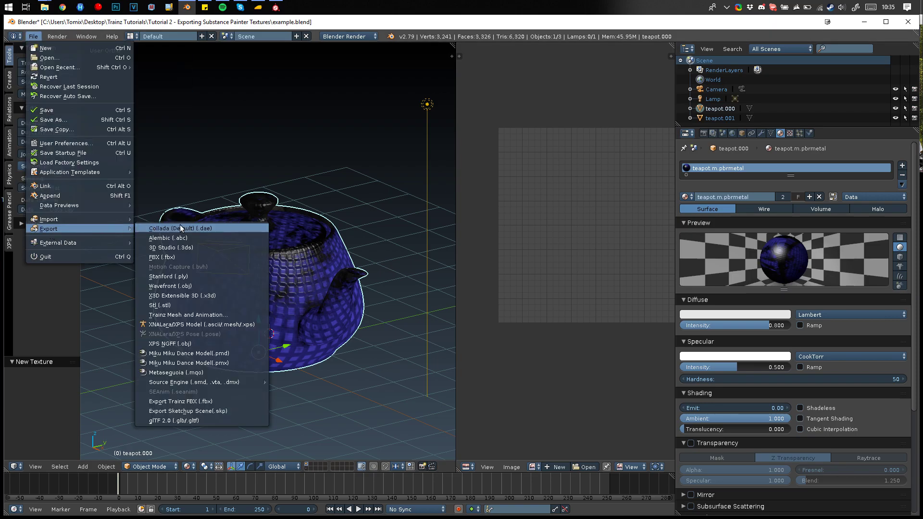
click(177, 257)
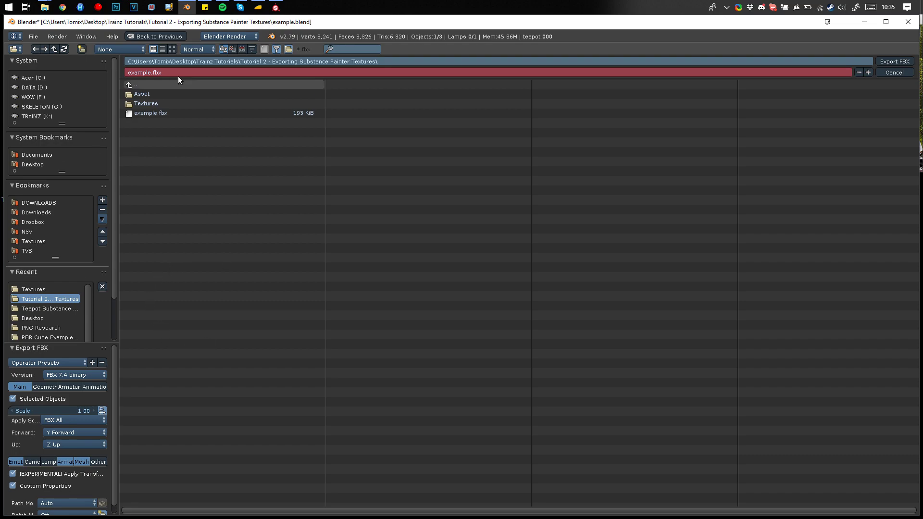
click(138, 95)
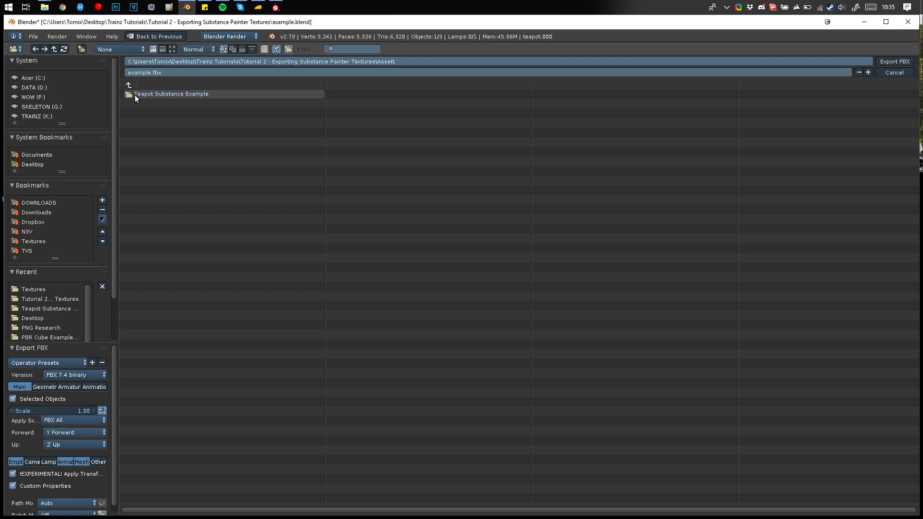
click(135, 95)
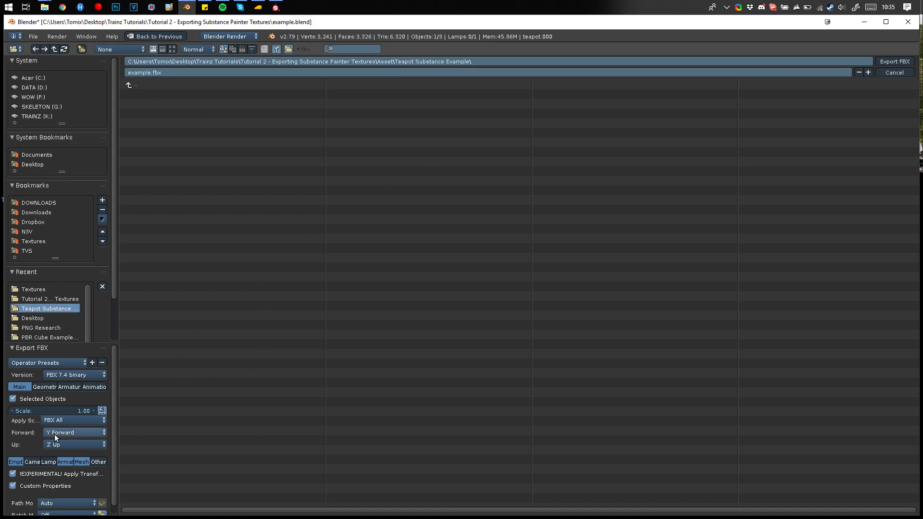
click(19, 364)
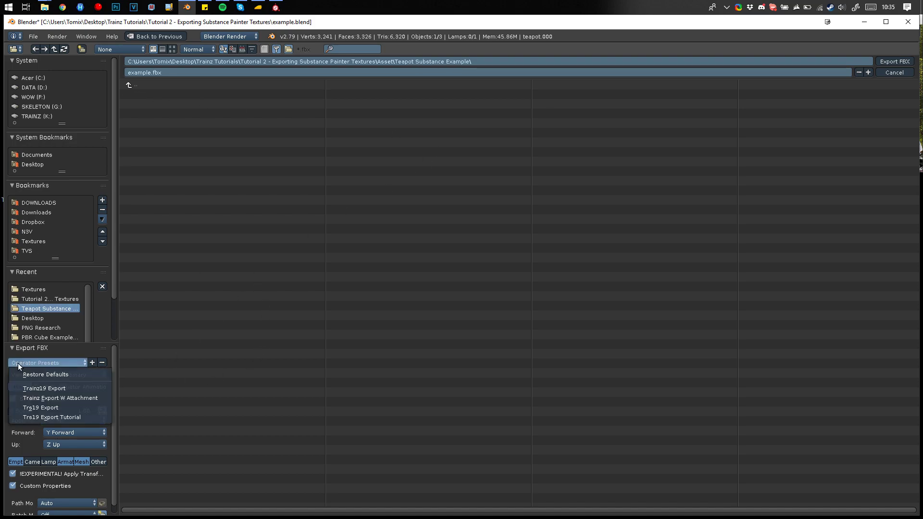
click(28, 388)
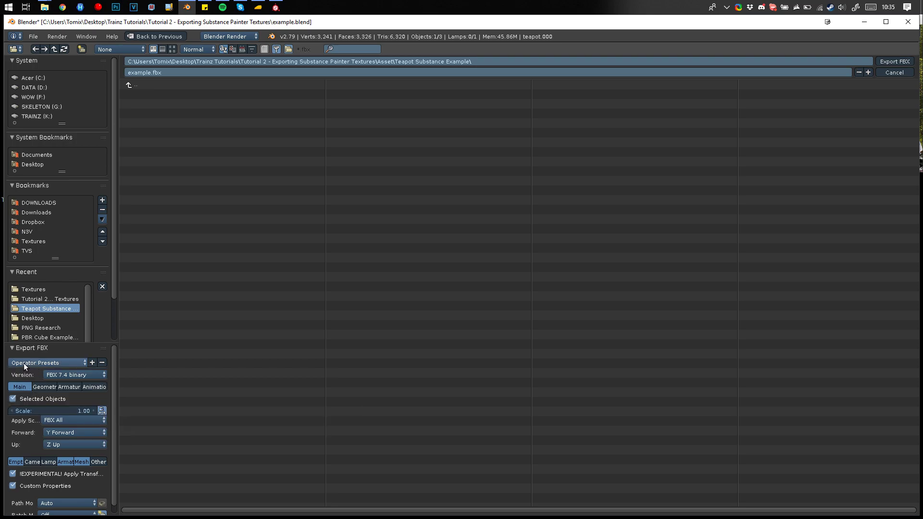
Step: Open config.txt from Asset\Teapot Substance Example in Notepad
click(192, 73)
mouse_move(48, 11)
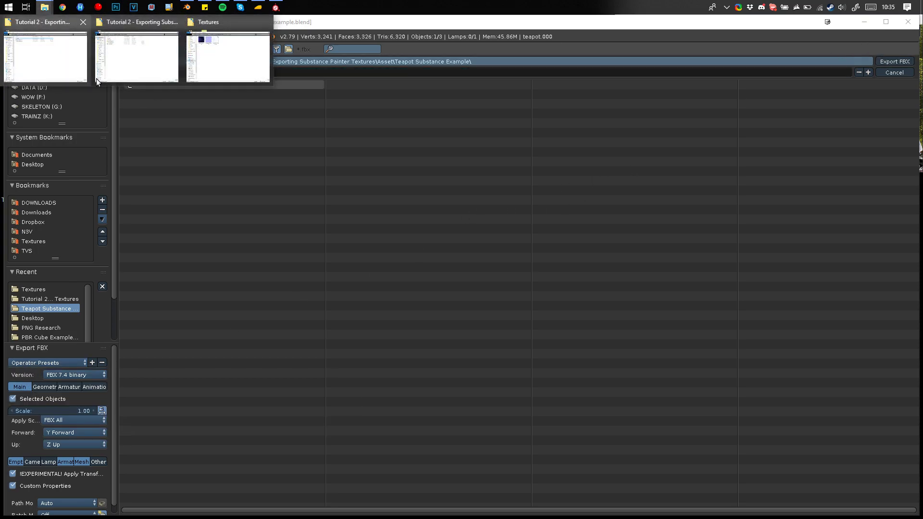
click(34, 72)
double_click(286, 104)
double_click(291, 104)
click(302, 117)
right_click(298, 126)
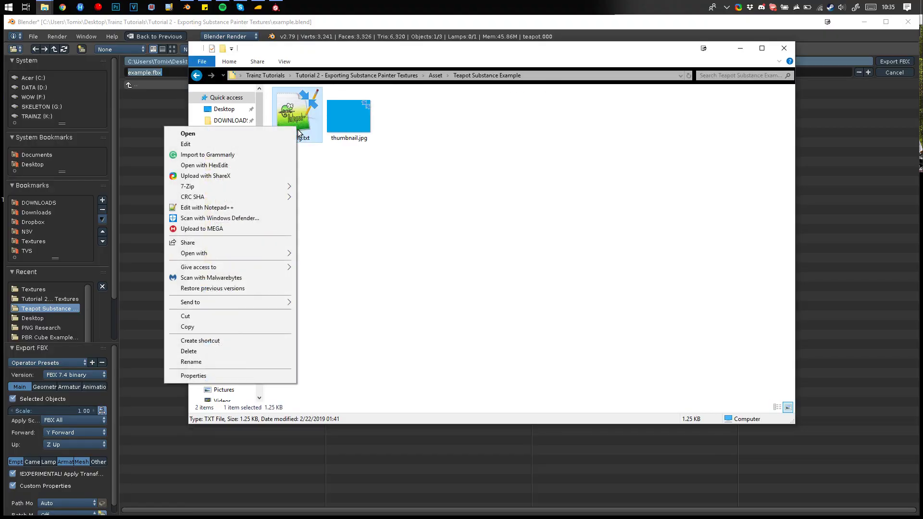
click(266, 144)
Step: Select the mesh name teapot_lod0 in the config's mesh-table line
scroll(555, 355, down, 1)
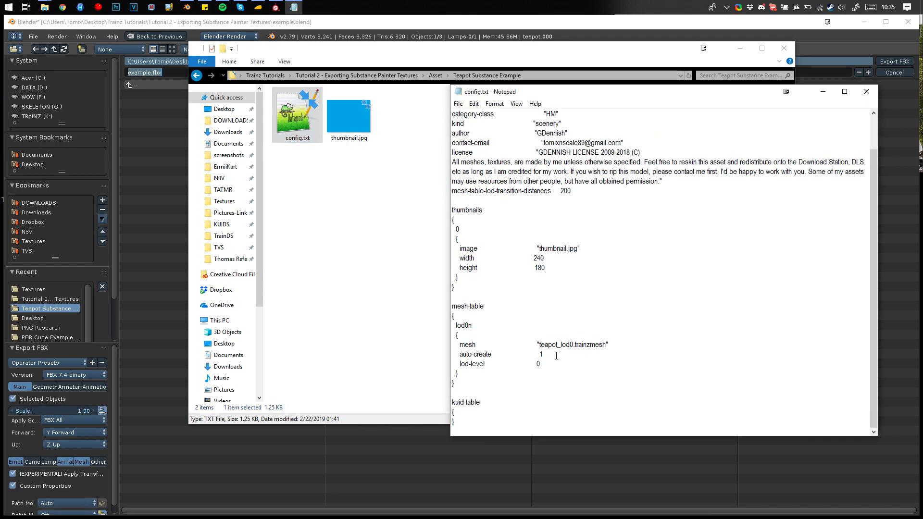
click(544, 344)
drag(572, 348, 573, 347)
key(ctrl+c)
scroll(596, 346, up, 1)
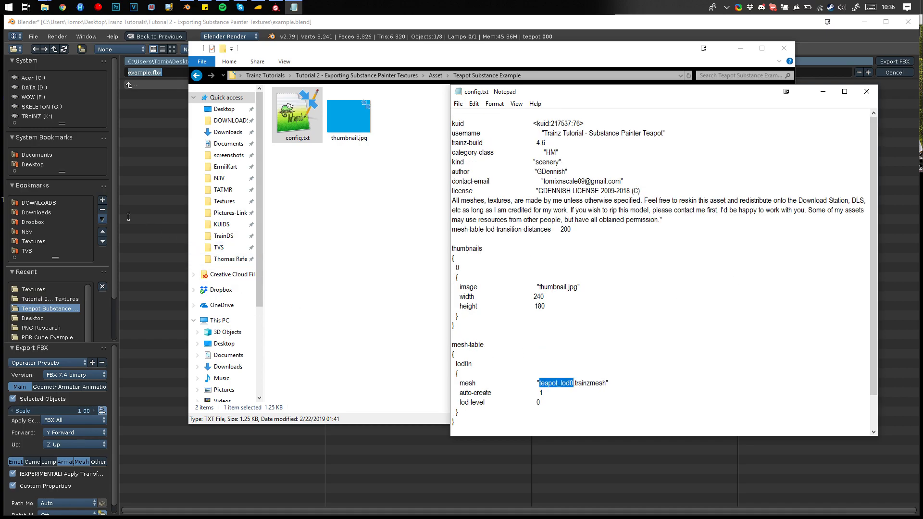
Step: Paste teapot_lod0 as the file name and export the teapot as teapot_lod0.fbx
click(185, 73)
key(ctrl+v)
key(Return)
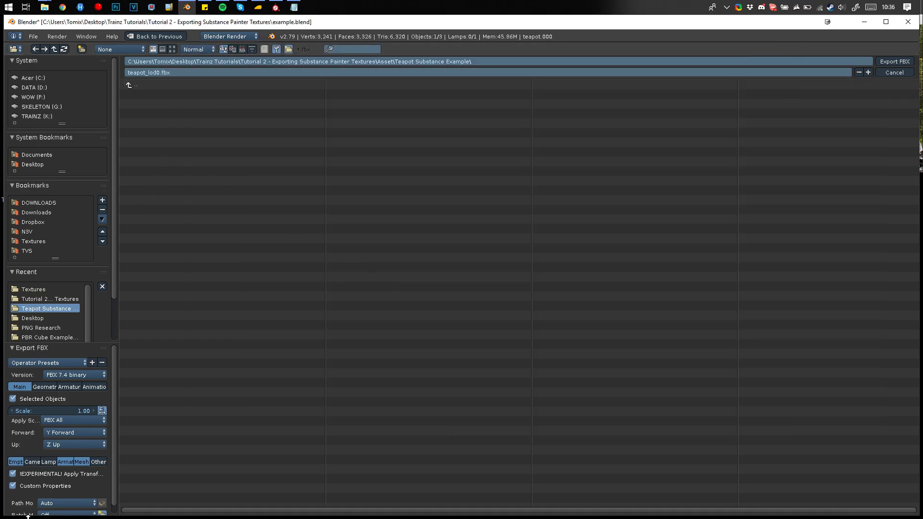
click(885, 61)
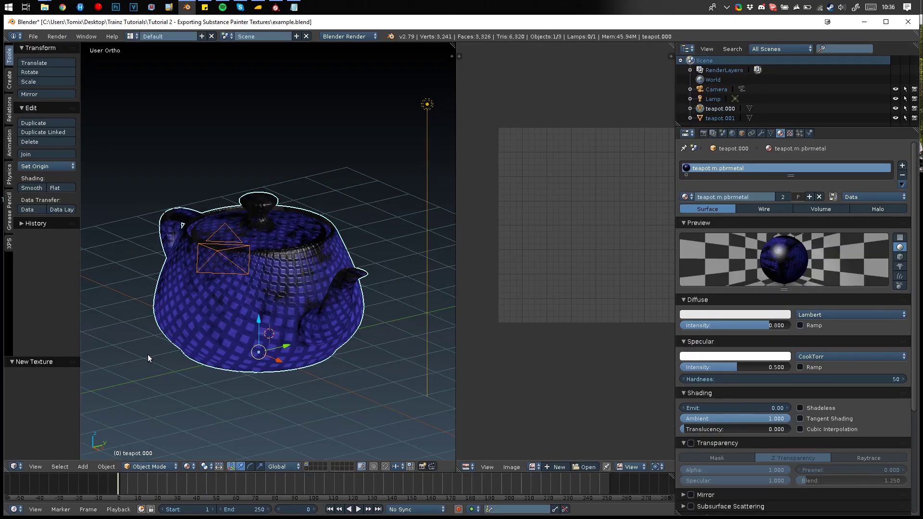
Step: Switch the viewport to plain solid shading and look around the teapot
key(alt+z)
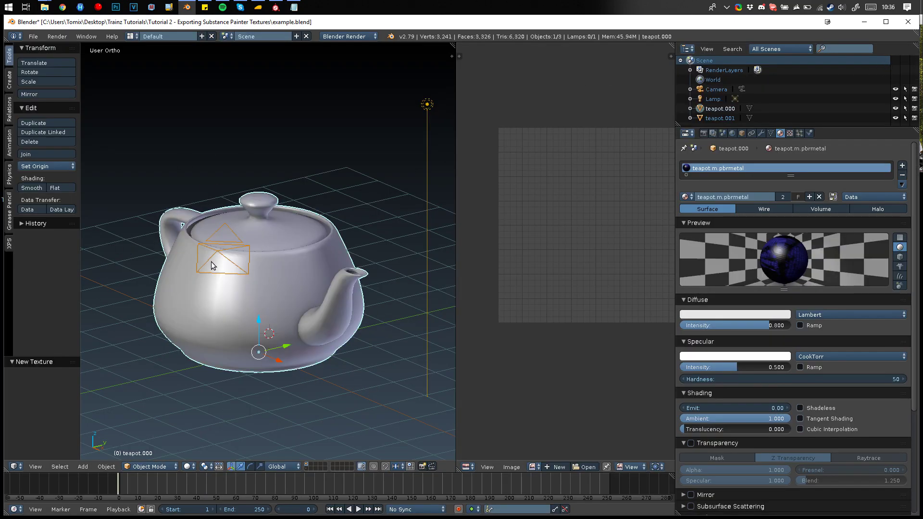
middle_drag(211, 265, 227, 244)
scroll(260, 291, up, 4)
scroll(207, 245, down, 4)
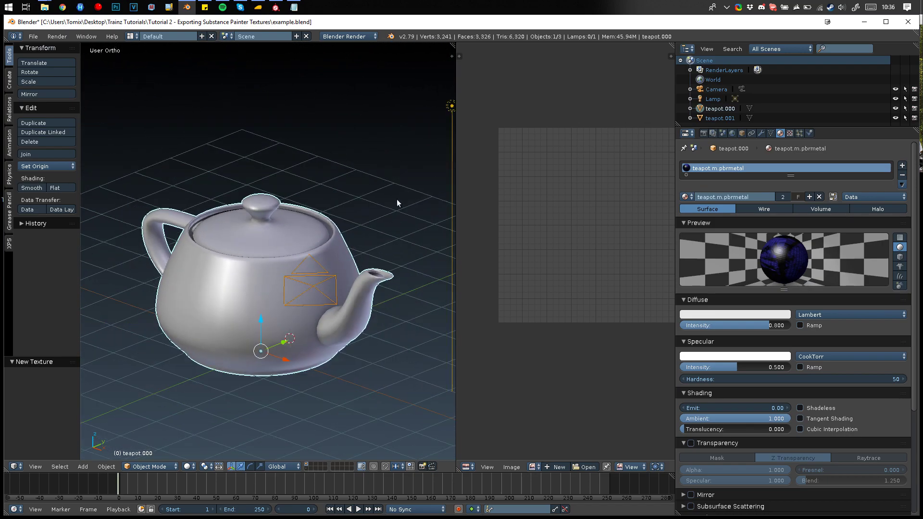
Step: Add a Triangulate modifier to the teapot and check the triangles in wireframe
click(761, 133)
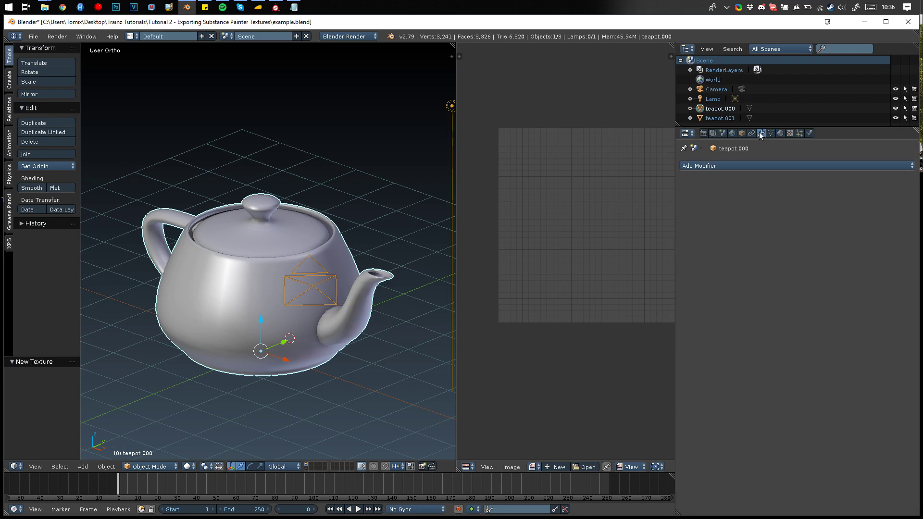
click(697, 168)
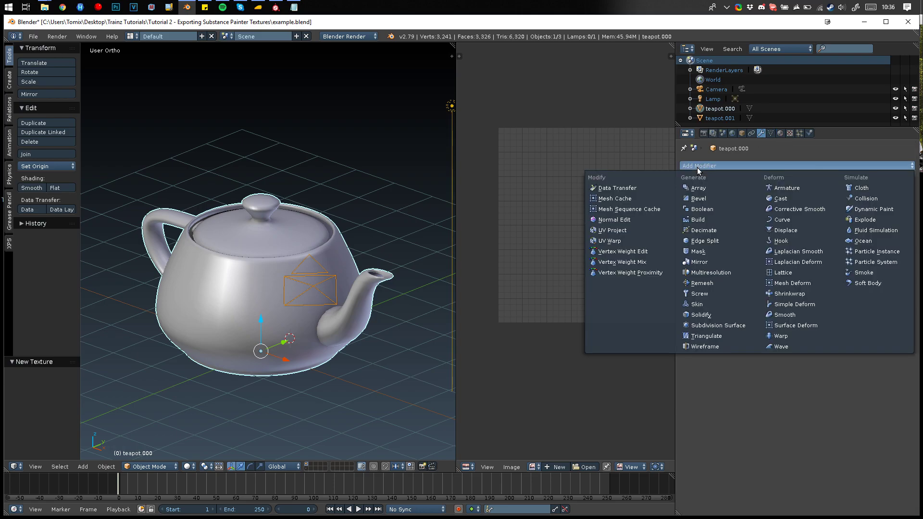
click(707, 334)
key(z)
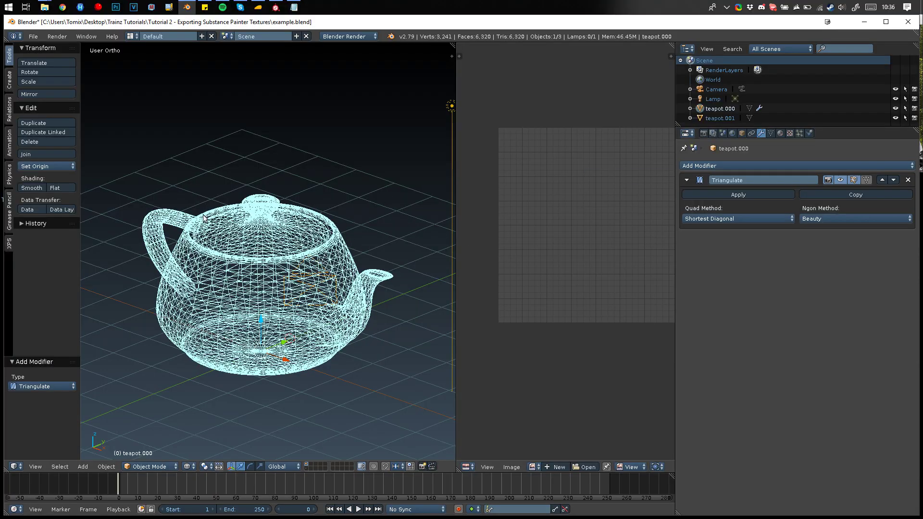
middle_drag(212, 275, 227, 281)
key(z)
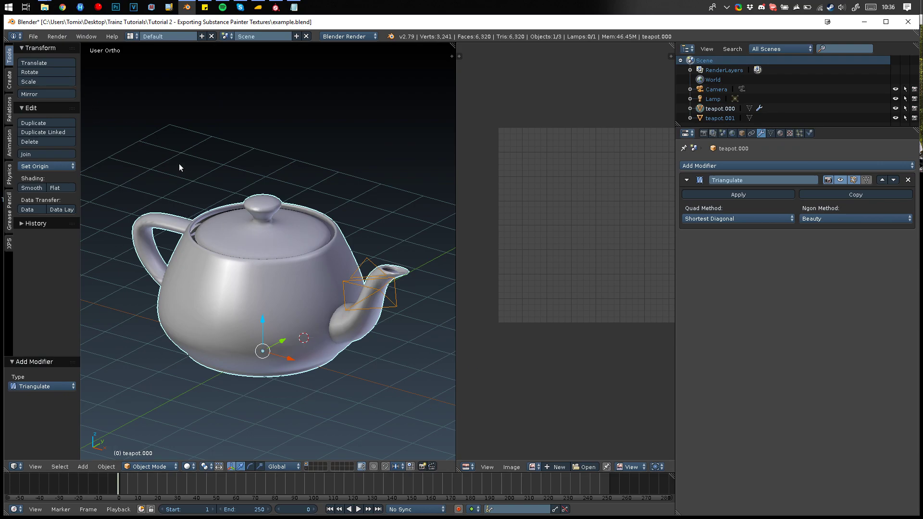
Step: Re-export the triangulated teapot over teapot_lod0.fbx and save over the blend file
click(33, 37)
mouse_move(51, 233)
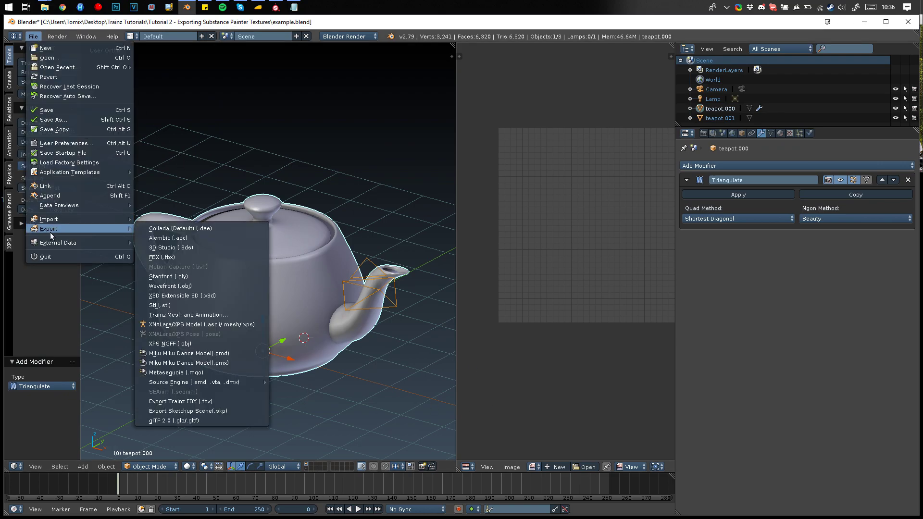
click(227, 259)
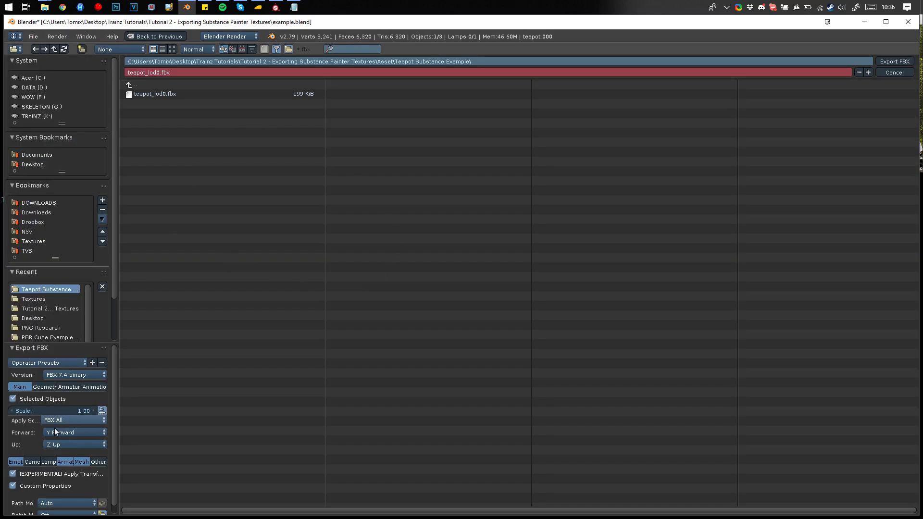
click(41, 362)
click(895, 61)
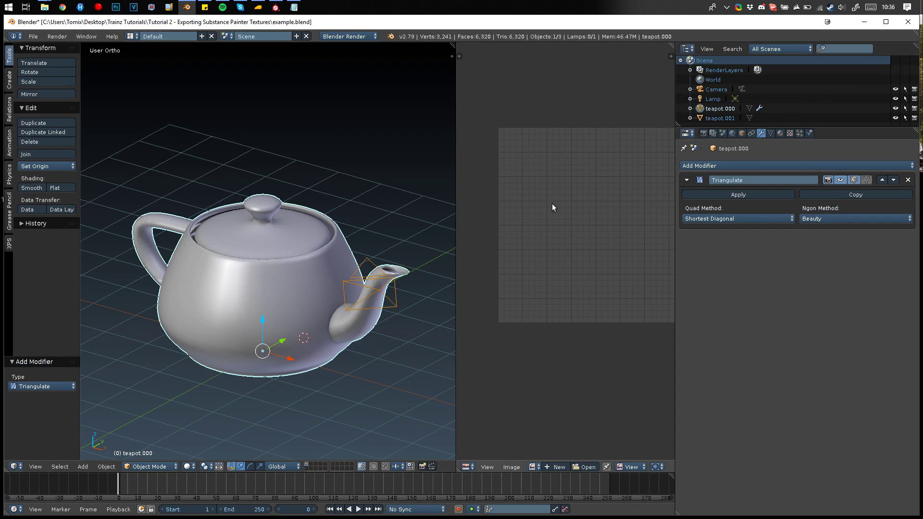
key(ctrl+s)
click(230, 315)
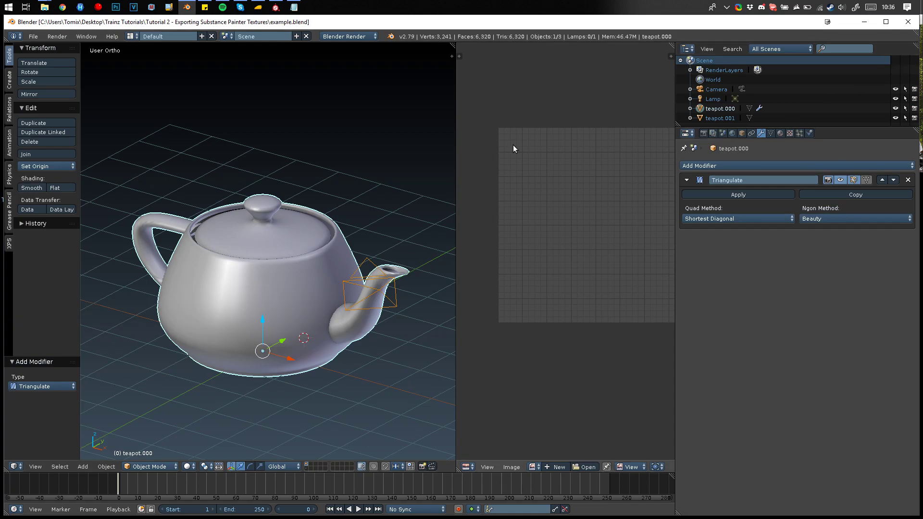
Step: Select the three teapot texture images in the tutorial's Textures folder
click(863, 23)
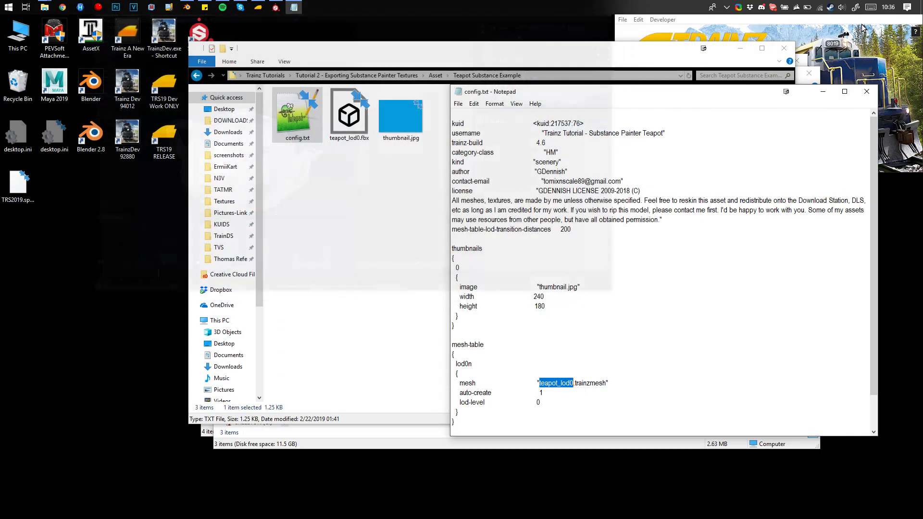
click(321, 257)
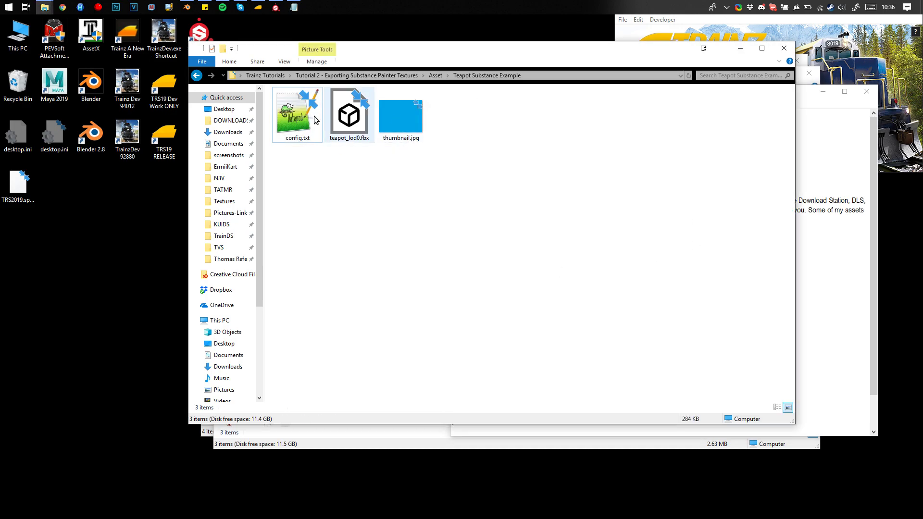
click(406, 77)
double_click(328, 114)
drag(529, 152, 286, 107)
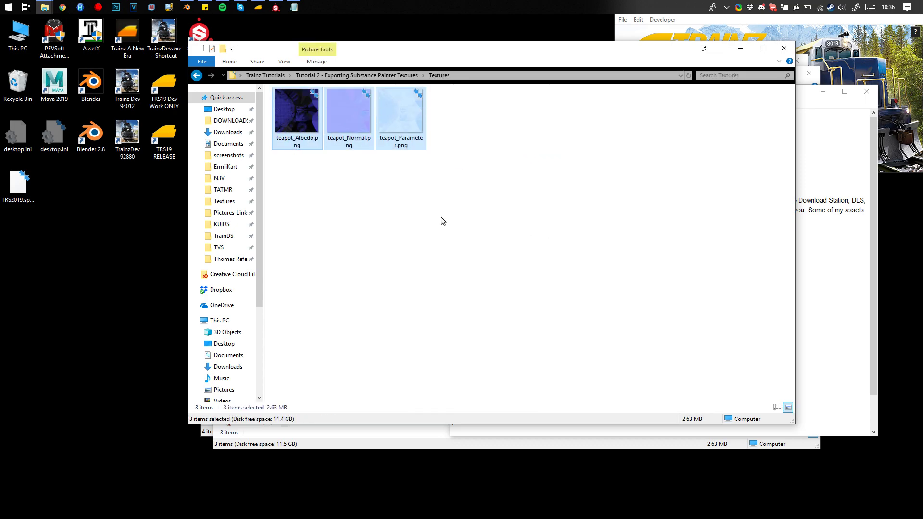
Step: Paste the three textures into Teapot Substance Example, return to Asset, and bring up the Trainz launcher
key(alt+Left)
double_click(290, 105)
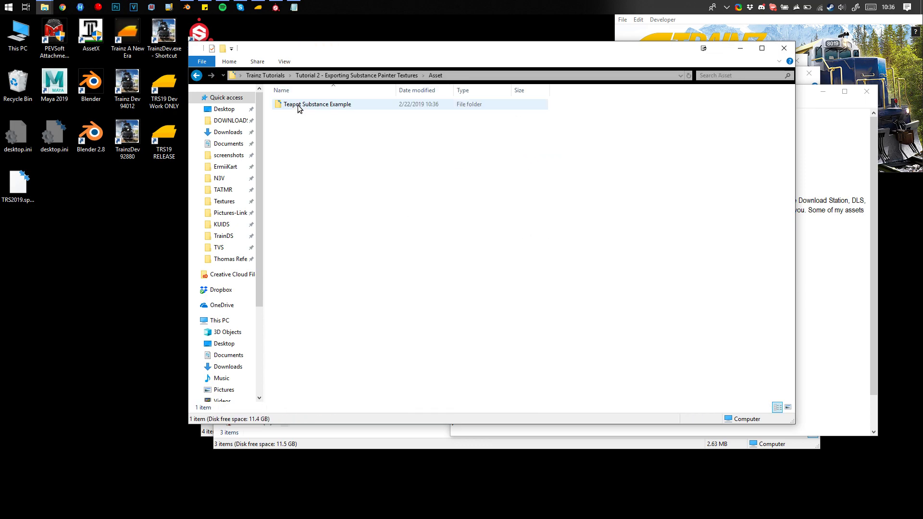
right_click(636, 192)
click(596, 258)
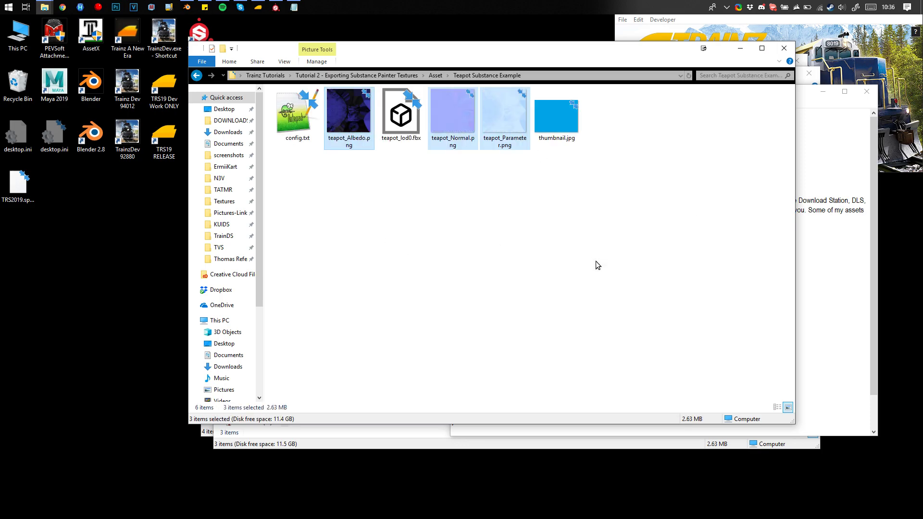
click(596, 261)
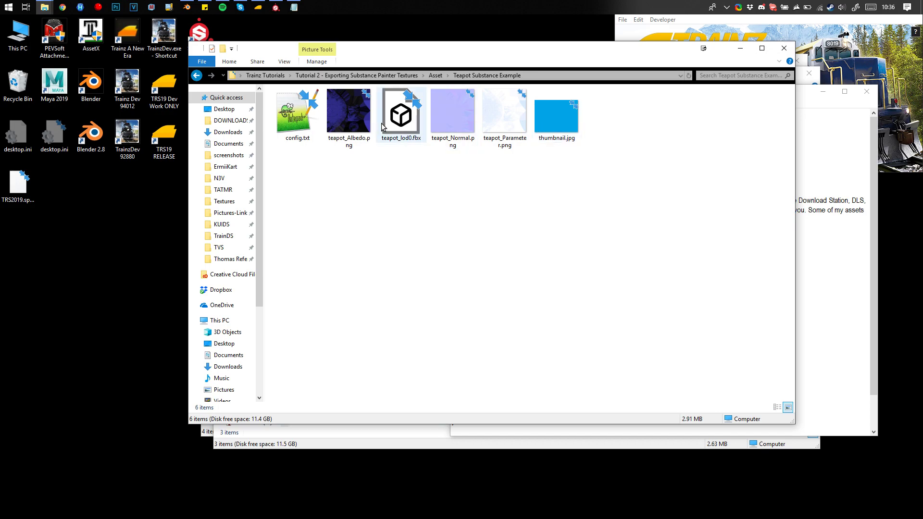
key(alt+Left)
click(816, 61)
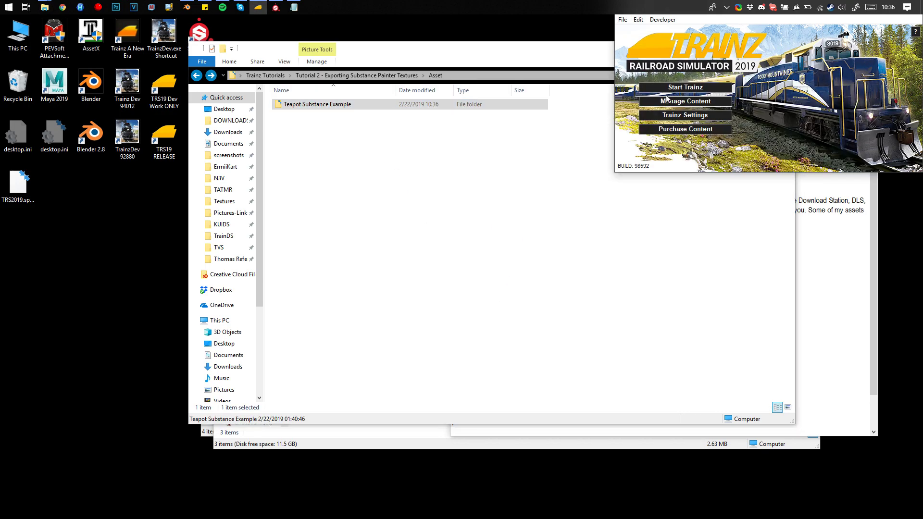
Step: Open Content Manager, check the asset folder's files, and drag Teapot Substance Example in to install
click(666, 99)
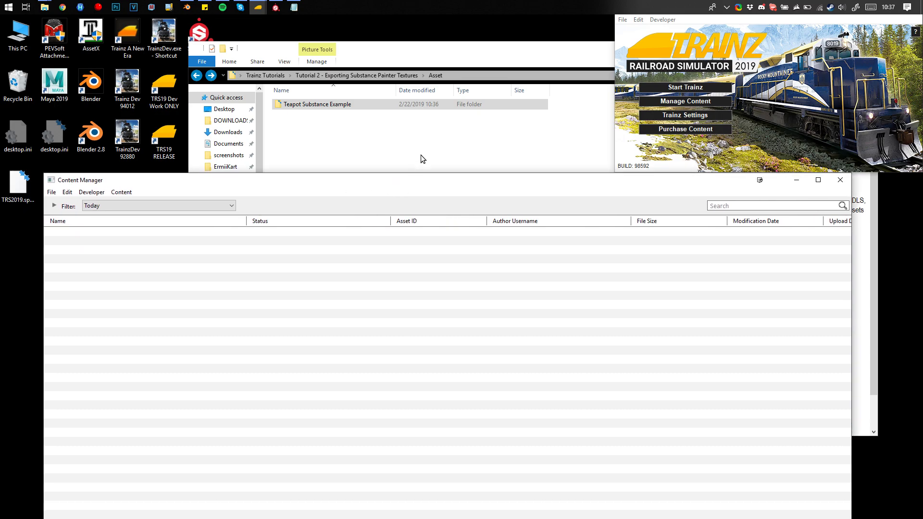
click(299, 108)
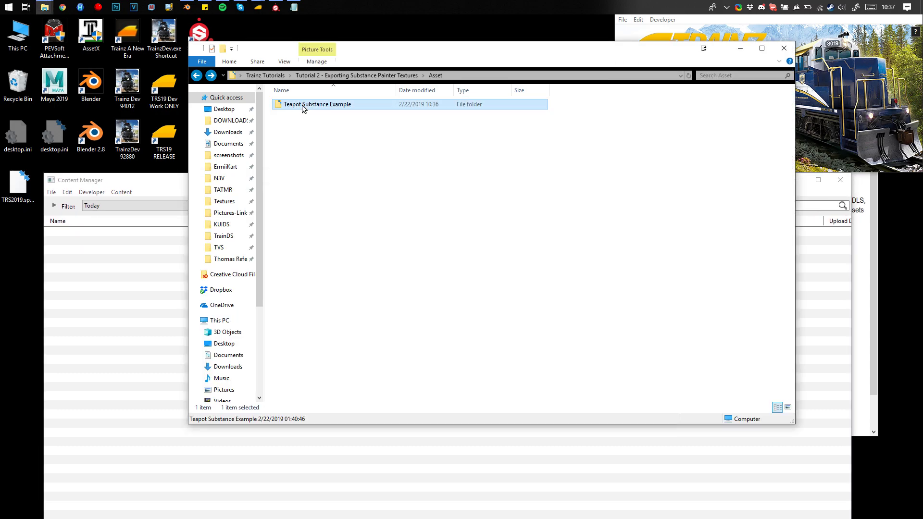
double_click(299, 108)
click(287, 120)
click(331, 114)
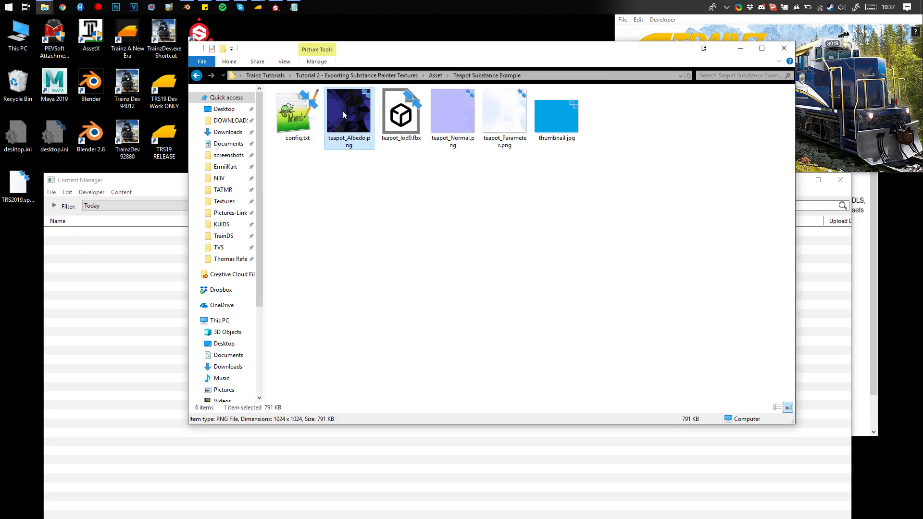
click(448, 115)
click(502, 105)
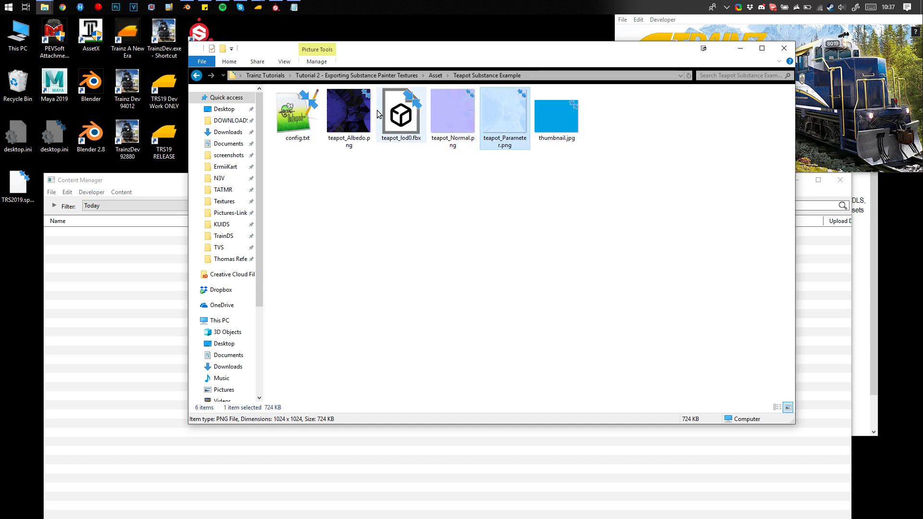
click(402, 114)
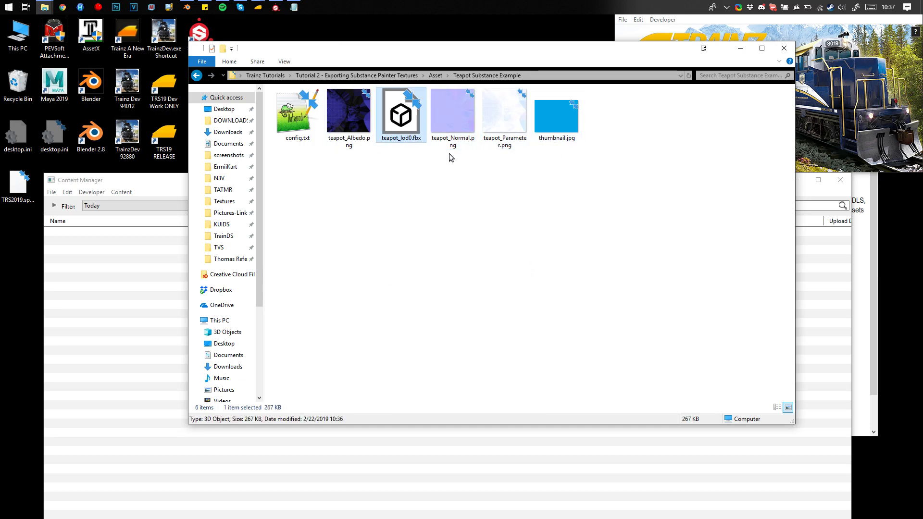
key(alt+Left)
drag(299, 105, 163, 269)
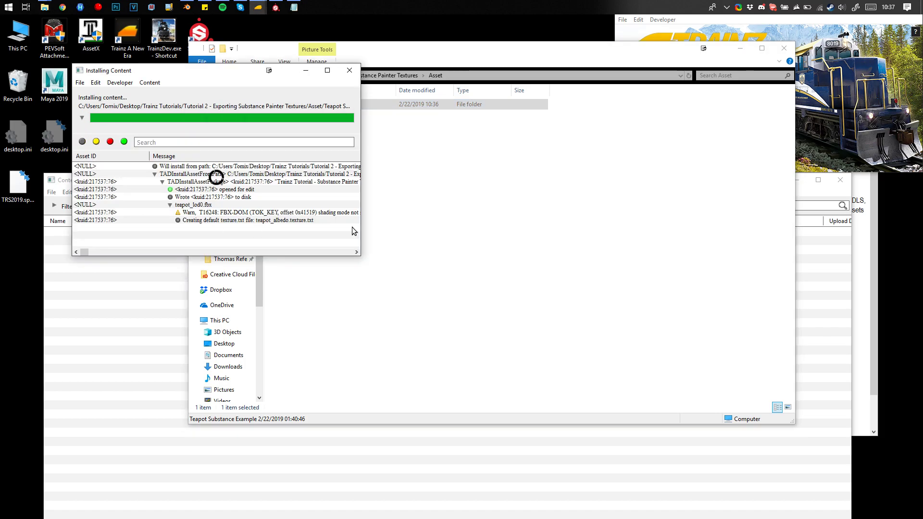
Step: Enlarge the install log, then close it once it finishes with 0 errors and 1 warning
drag(361, 255, 540, 283)
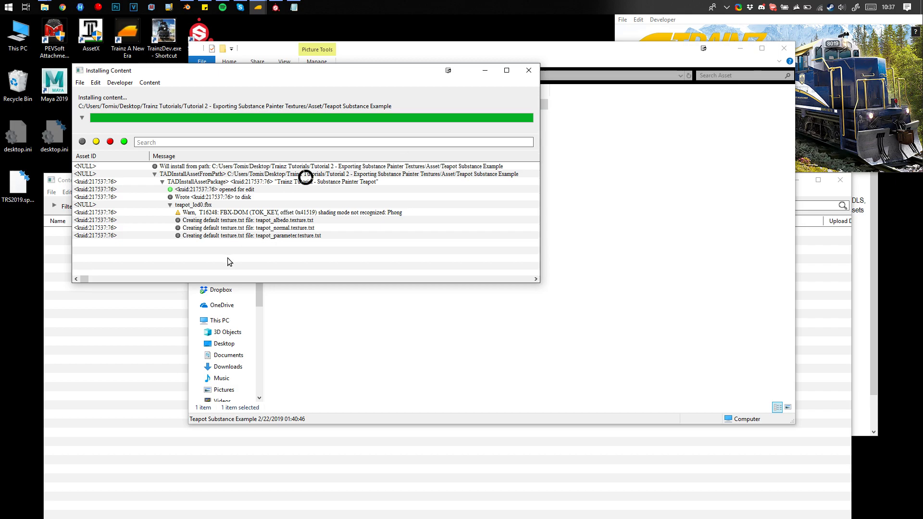
click(528, 71)
Step: Open the teapot asset for editing and remove the Alpha=teapot_albedo.png line from teapot_albedo.texture.txt
click(136, 279)
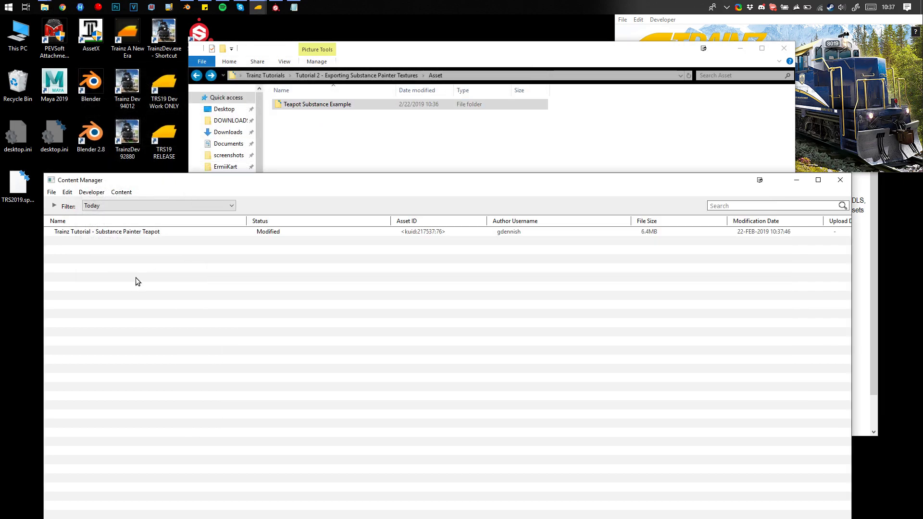
right_click(137, 232)
mouse_move(192, 302)
click(298, 313)
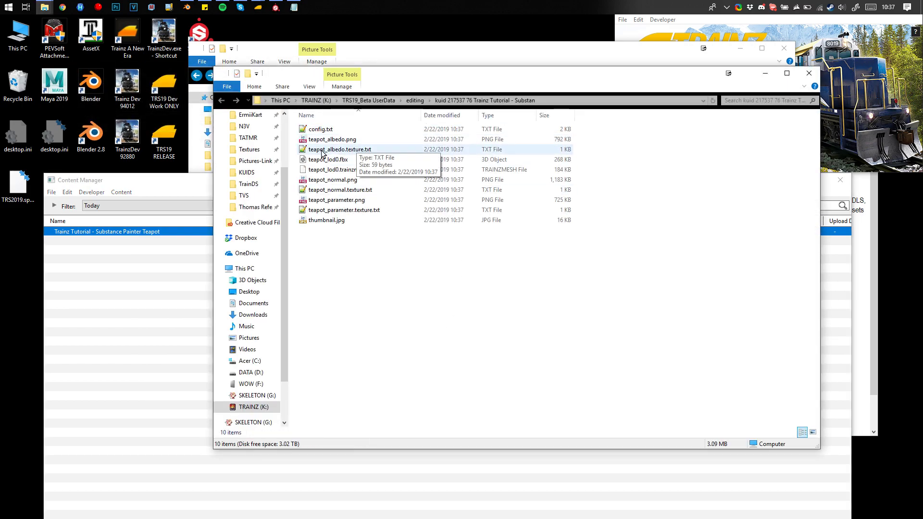
click(323, 152)
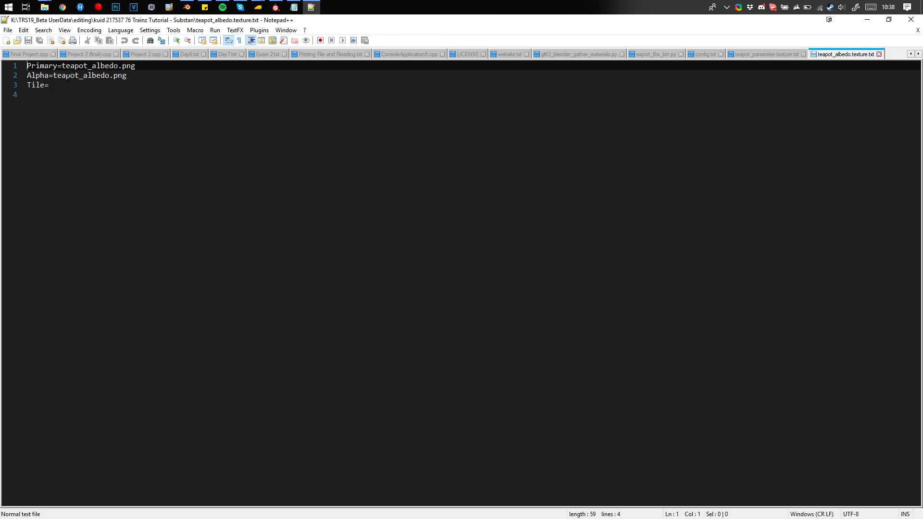
triple_click(42, 76)
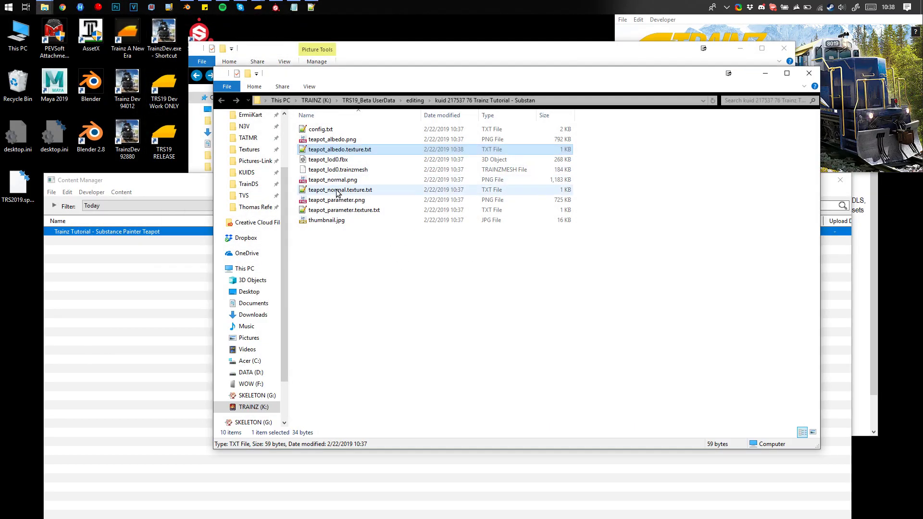
Step: Review teapot_normal.texture.txt and teapot_parameter.texture.txt in Notepad++
double_click(339, 190)
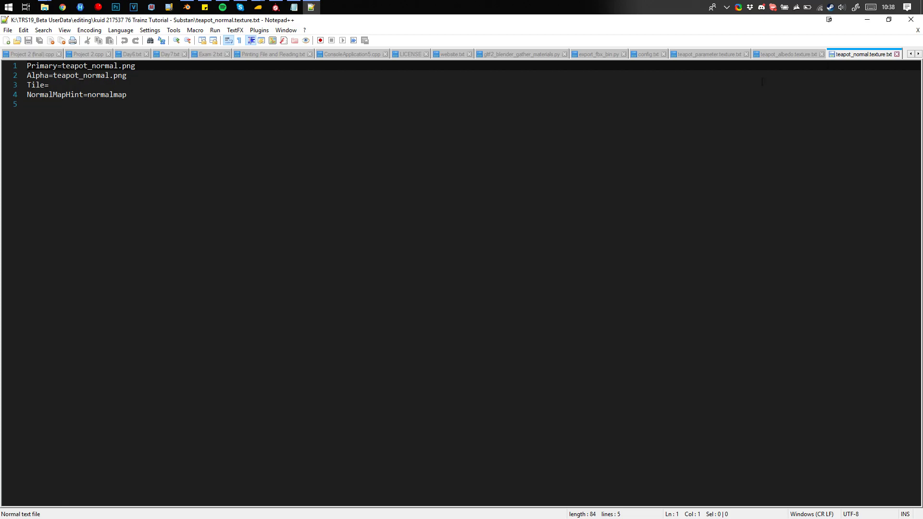
click(860, 23)
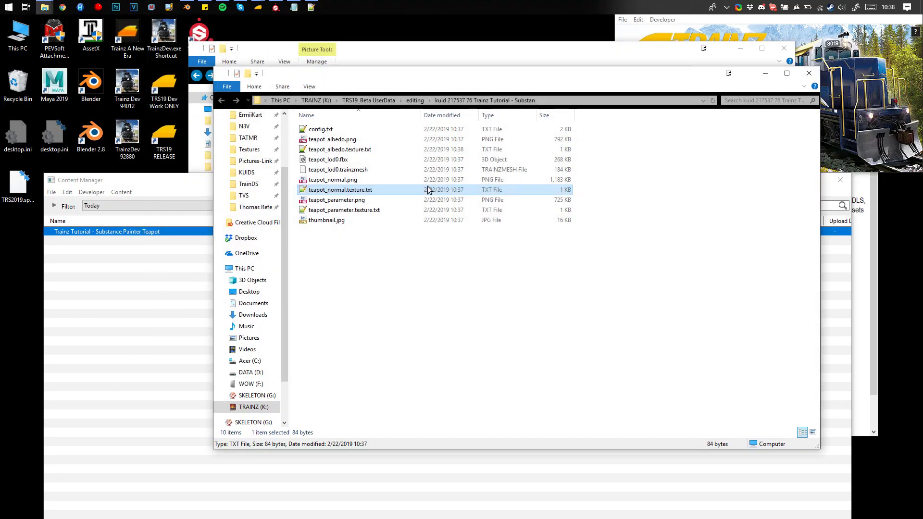
click(346, 212)
double_click(347, 216)
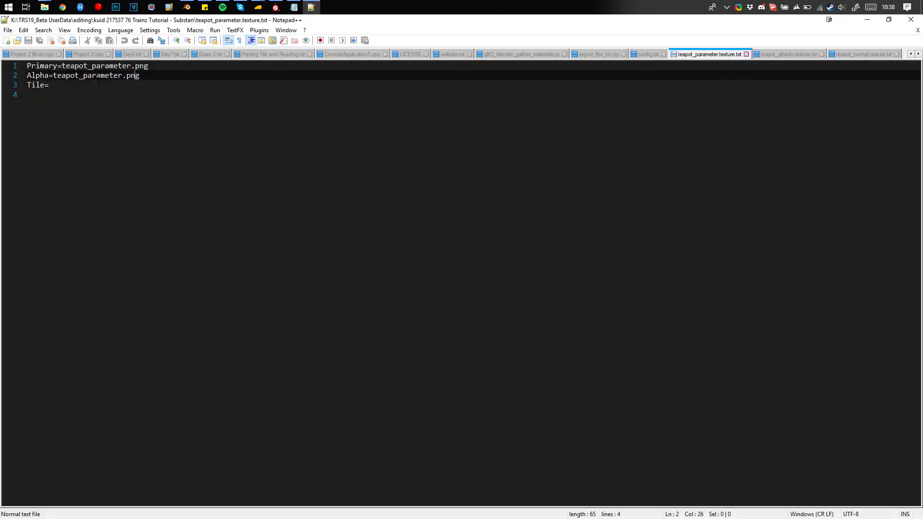
click(868, 20)
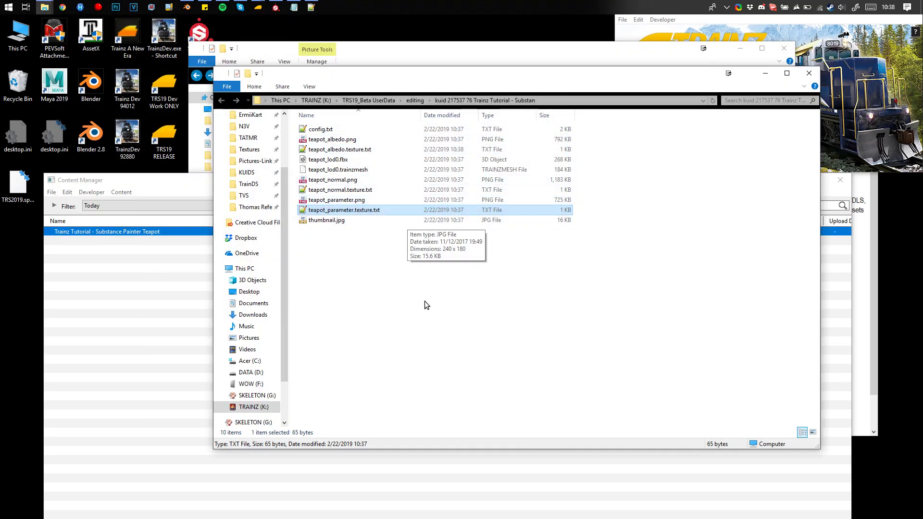
click(418, 310)
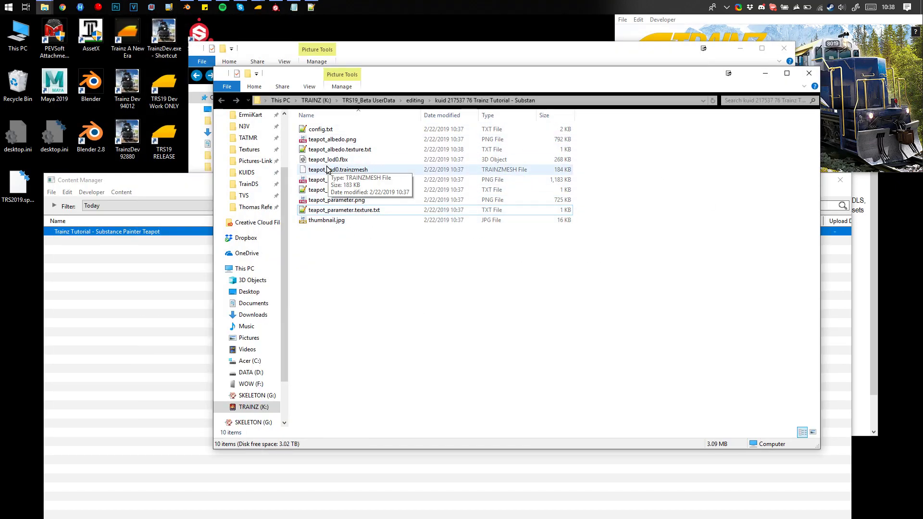
Step: Close the editing folder and submit the teapot asset's edits in Content Manager
click(809, 73)
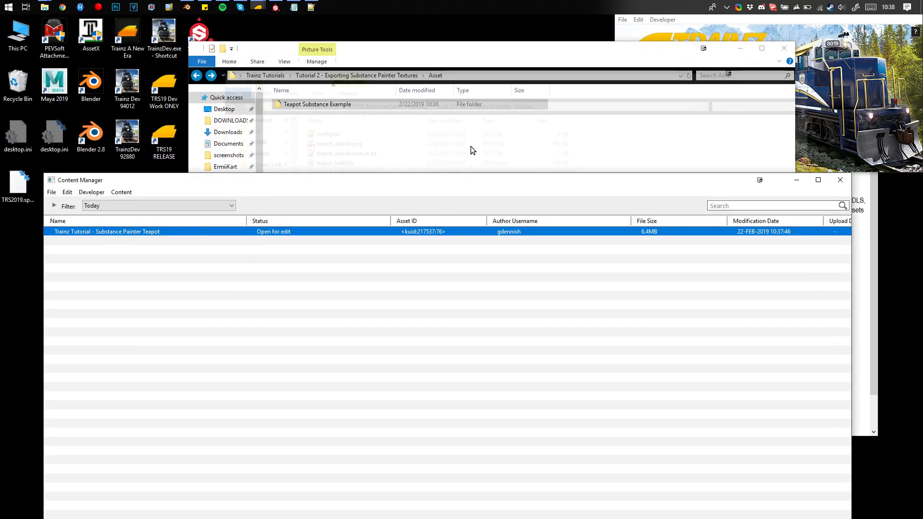
right_click(186, 234)
click(237, 346)
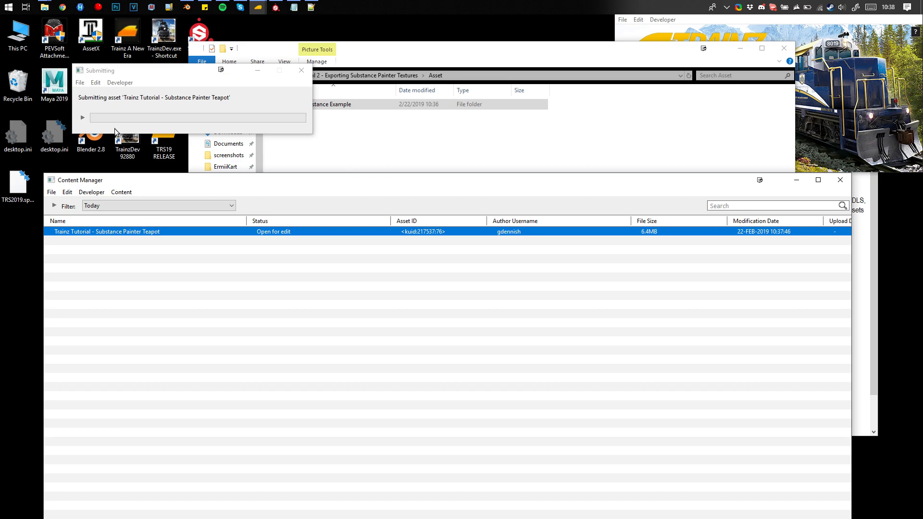
click(83, 117)
drag(154, 74, 525, 95)
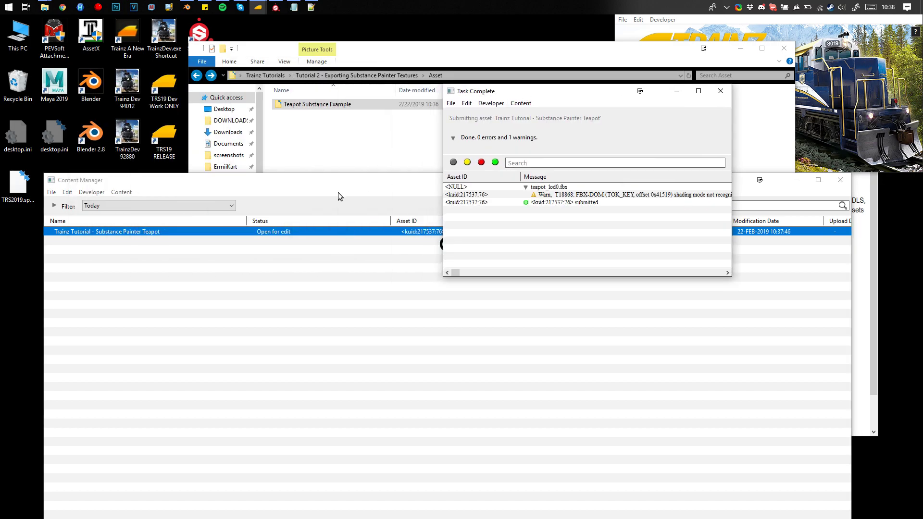
Step: Close the completed submission report and open the teapot asset in the Trainz preview
click(721, 91)
drag(451, 180, 456, 73)
double_click(437, 126)
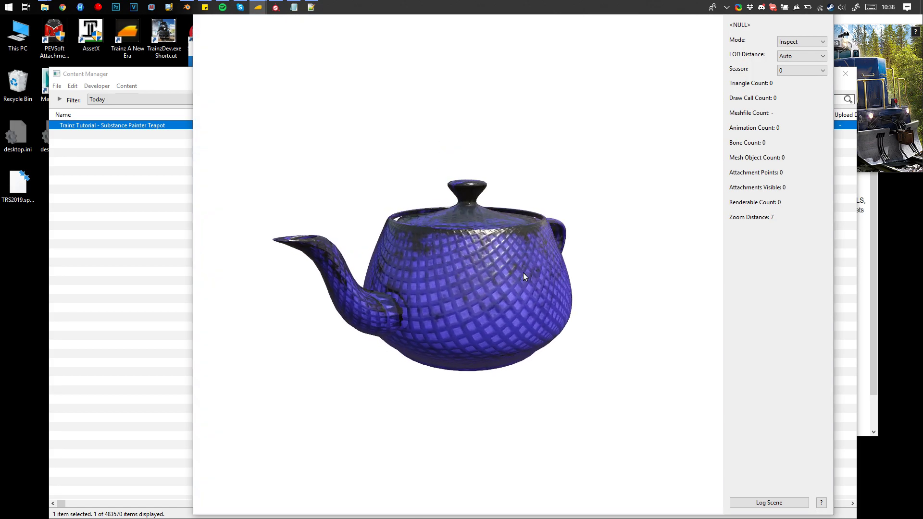
Step: Orbit and zoom the preview to inspect the blue tiled teapot's spout, lid, top and handle
drag(523, 272, 549, 313)
drag(422, 347, 301, 235)
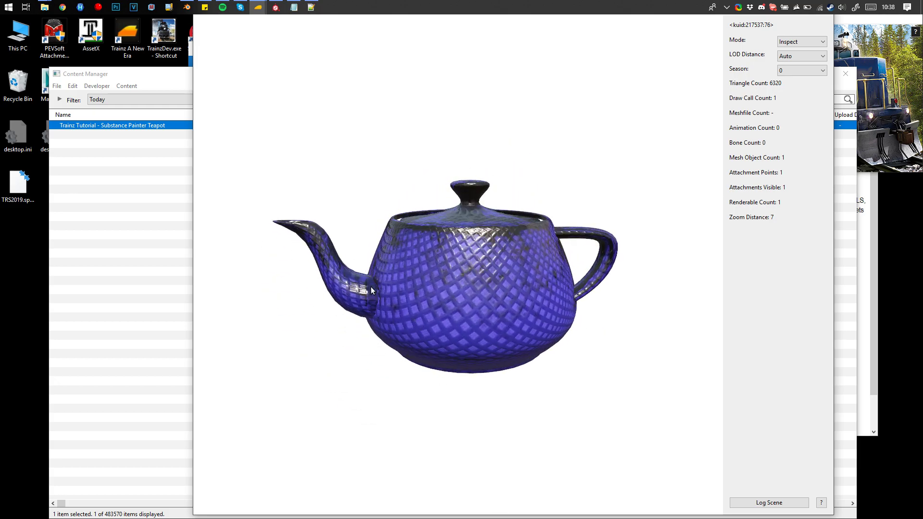
drag(371, 290, 393, 304)
scroll(403, 337, up, 2)
drag(403, 337, 525, 297)
scroll(530, 302, up, 2)
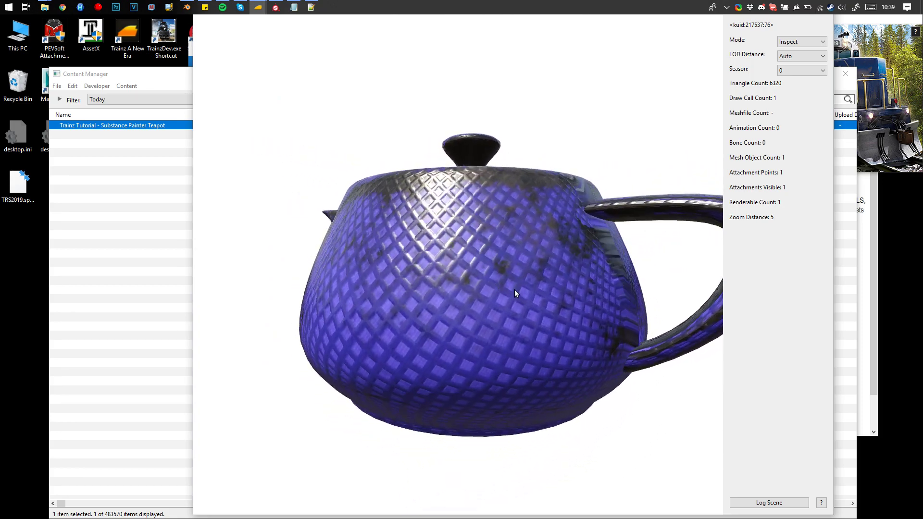
drag(513, 289, 532, 264)
drag(570, 313, 594, 219)
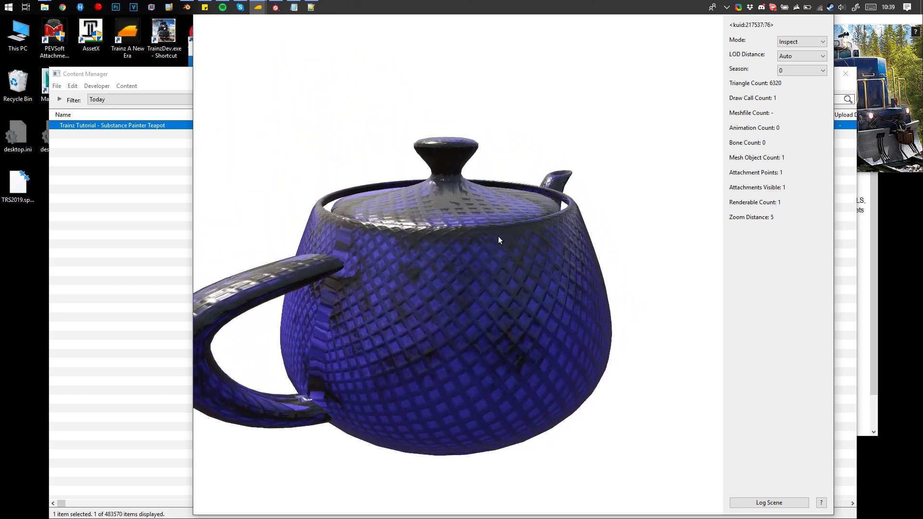
drag(478, 224, 492, 181)
drag(312, 212, 379, 234)
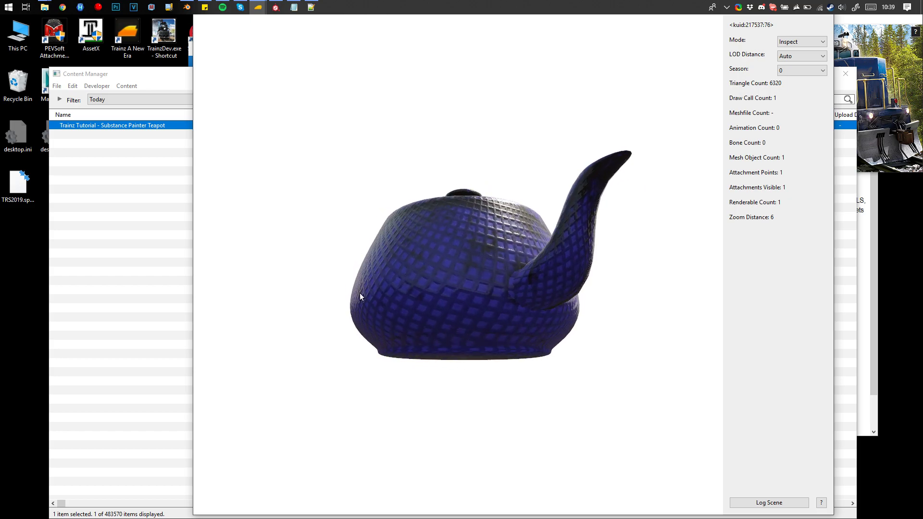
drag(353, 268, 476, 274)
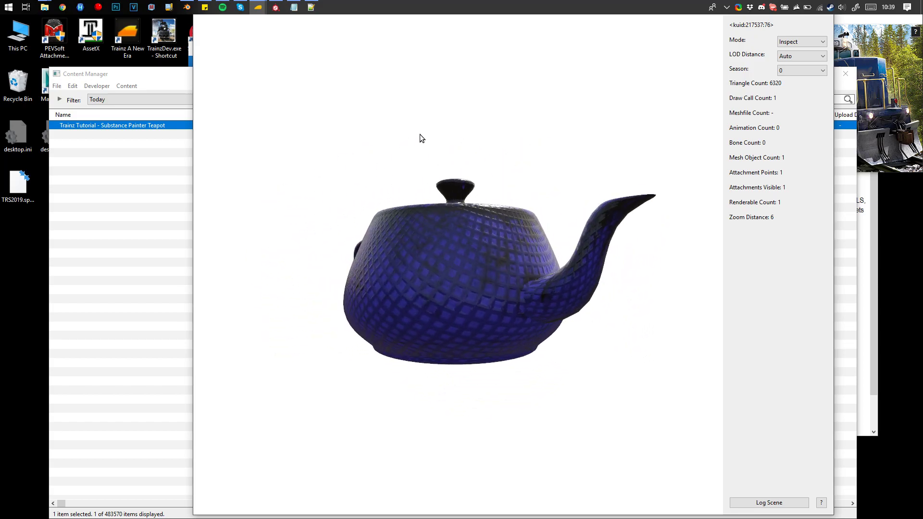
drag(385, 139, 563, 334)
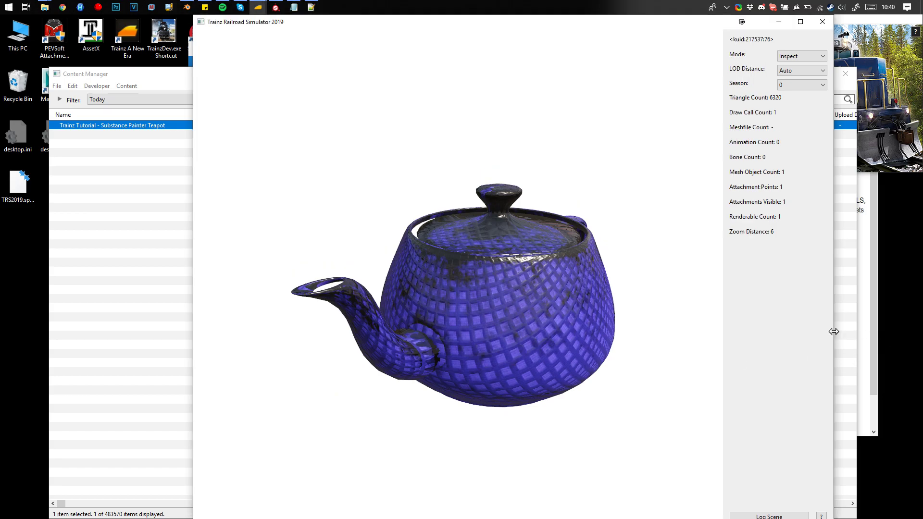
Step: Close the Trainz teapot preview window, returning to Content Manager with the Modified 6.4MB asset listed
click(823, 22)
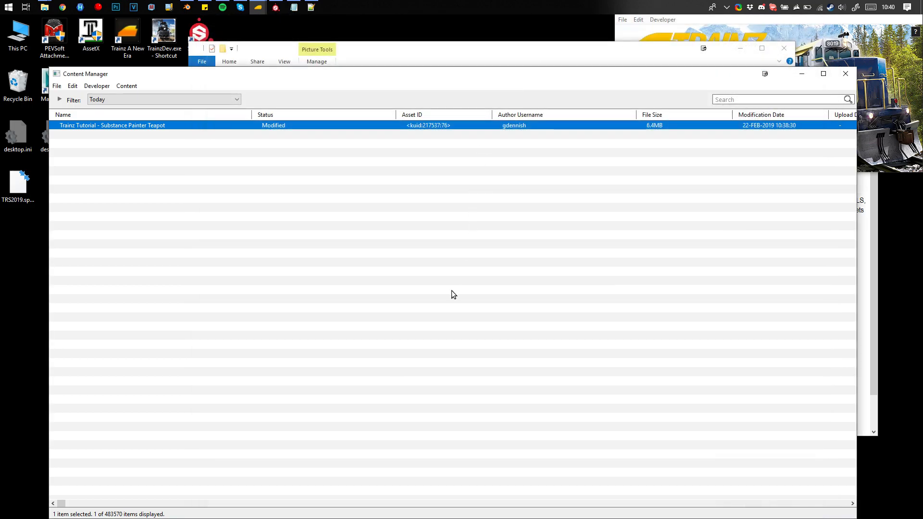